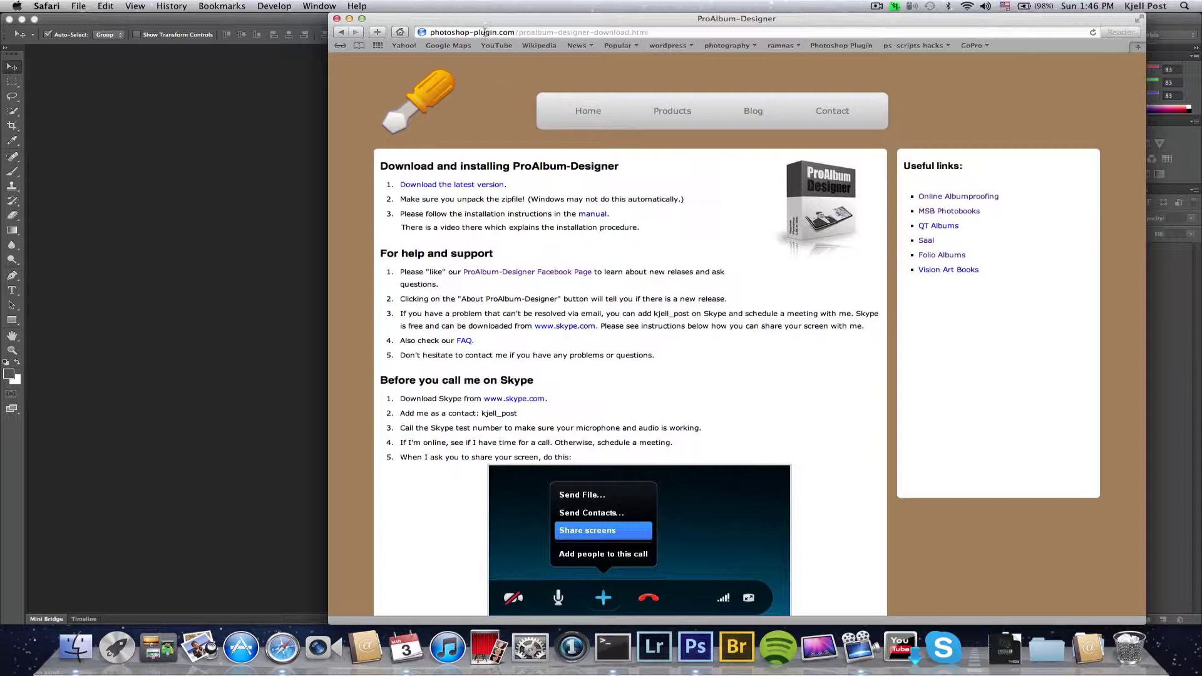
# In Finder, open the ProAlbum-5.0.8 folder from Downloads and launch its install.jsx script
pyautogui.moveTo(661, 113)
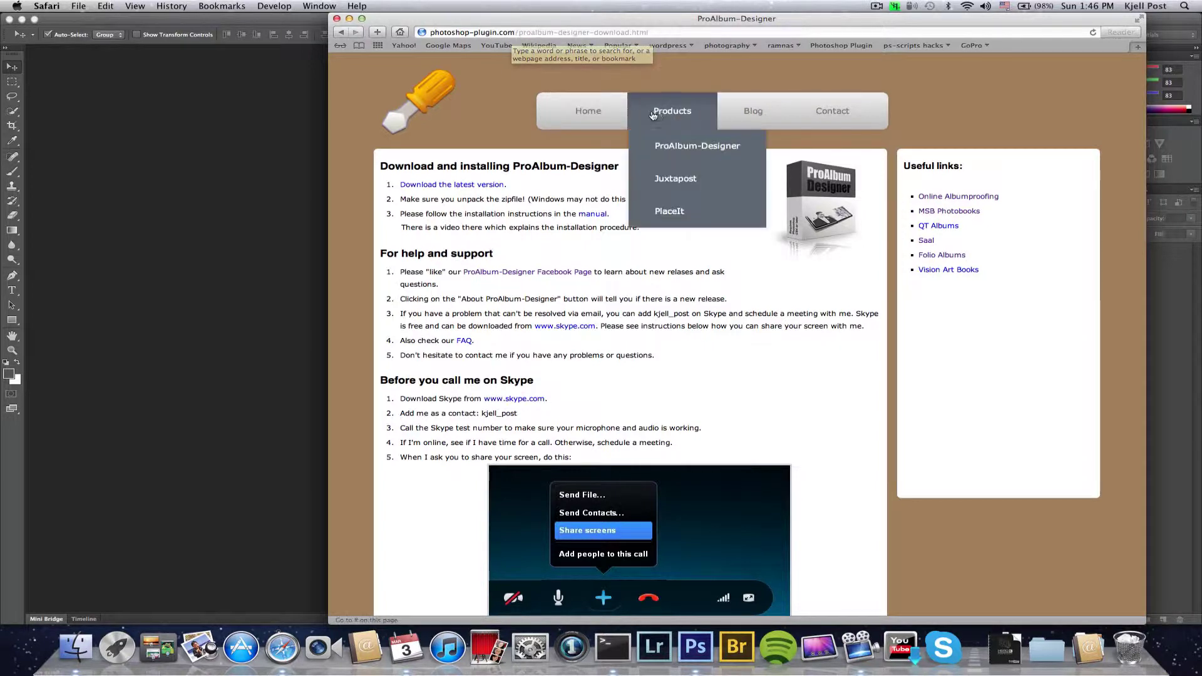
pyautogui.moveTo(681, 150)
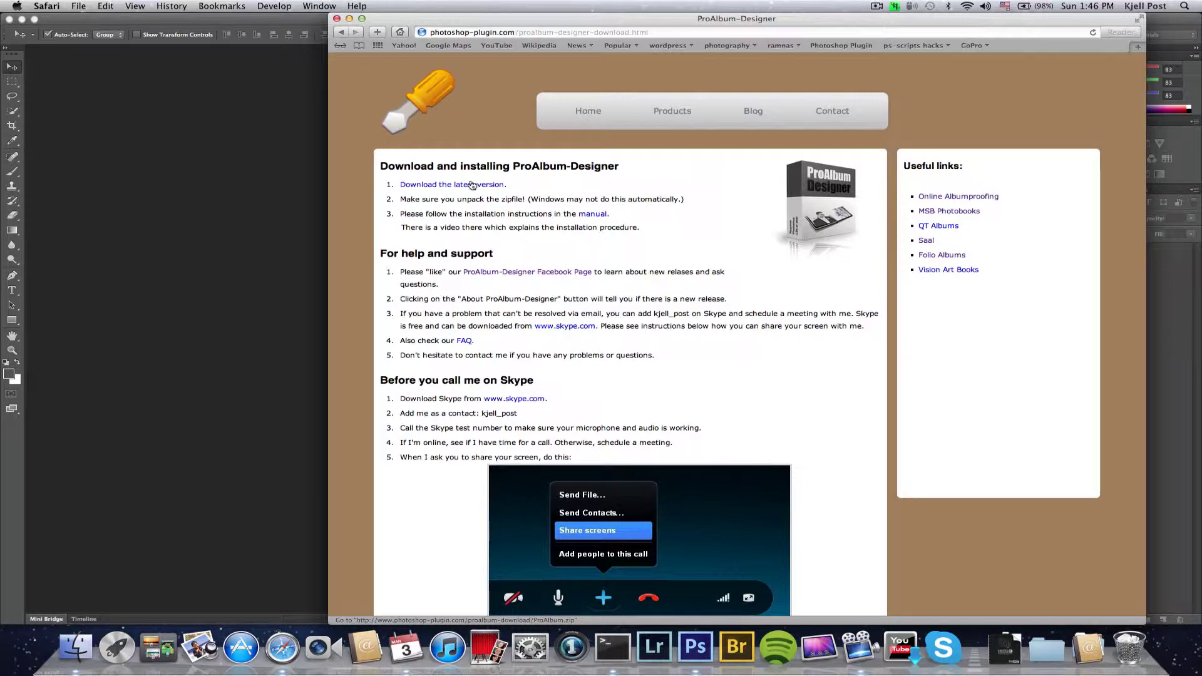
pyautogui.click(77, 651)
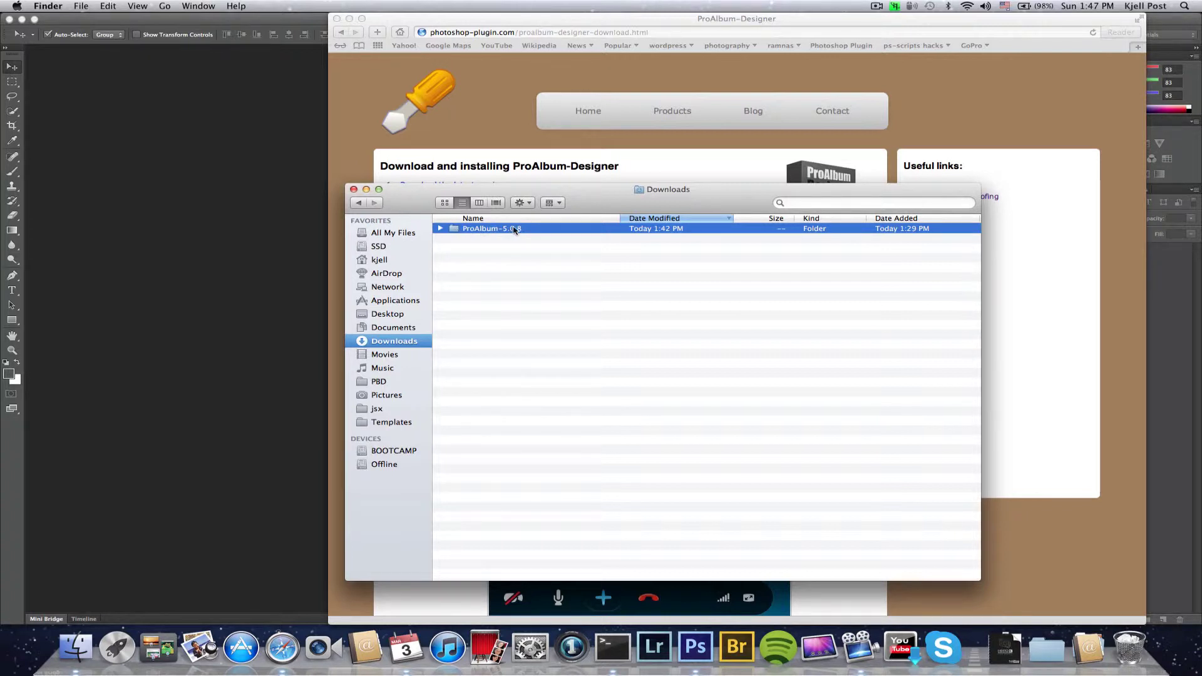
pyautogui.doubleClick(462, 231)
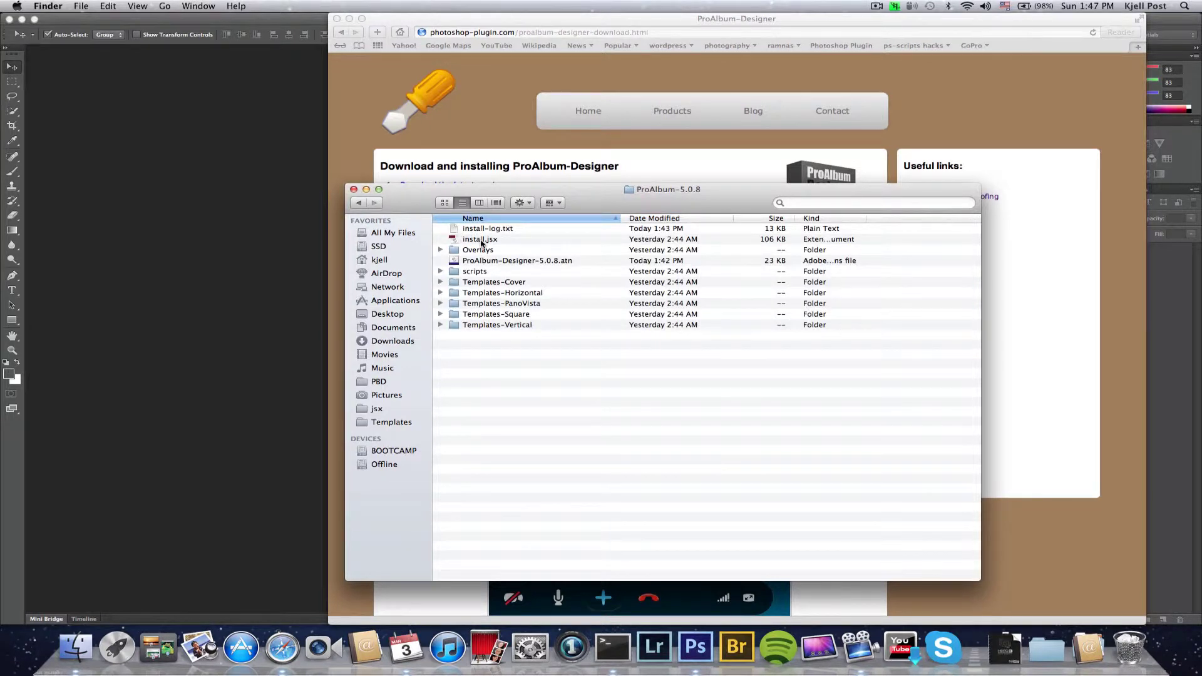
pyautogui.click(481, 243)
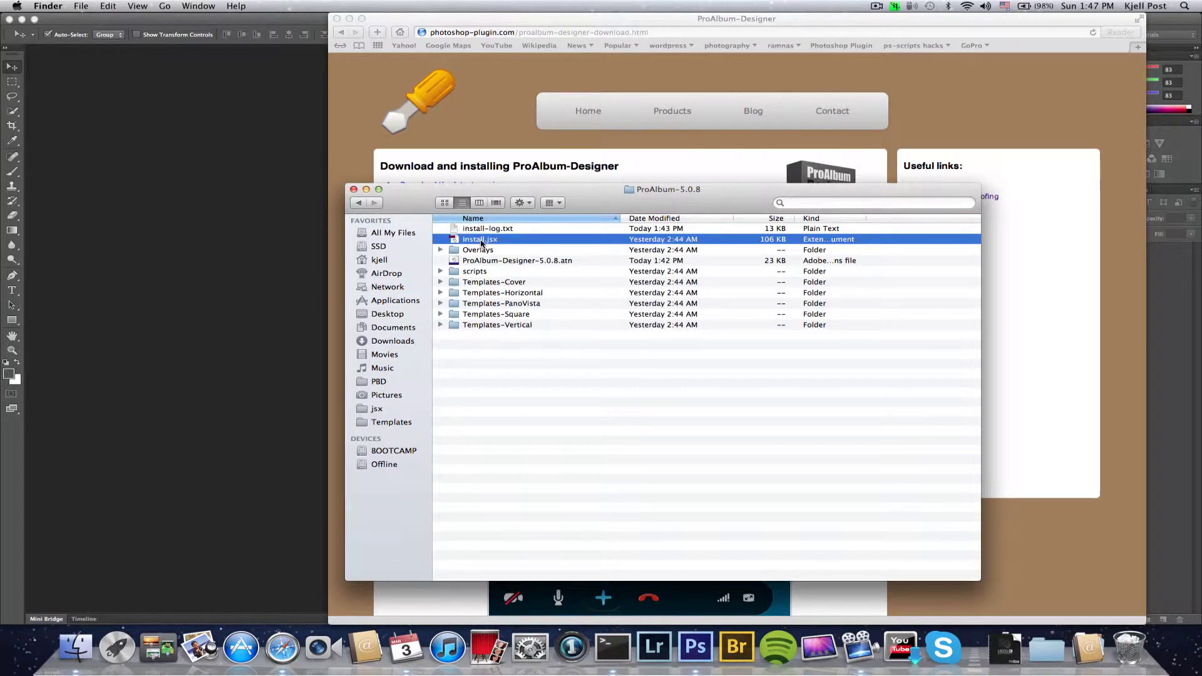
pyautogui.doubleClick(482, 239)
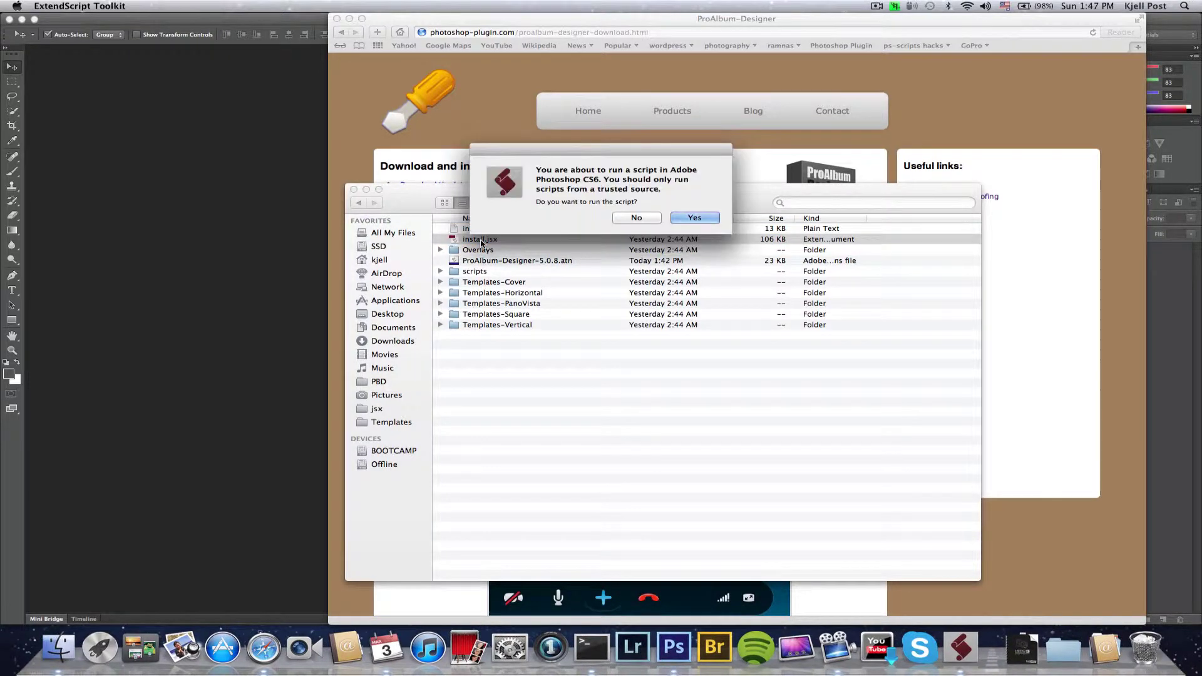
# Allow and then stop the external installer, and run install.jsx via File > Scripts > Browse
pyautogui.click(696, 219)
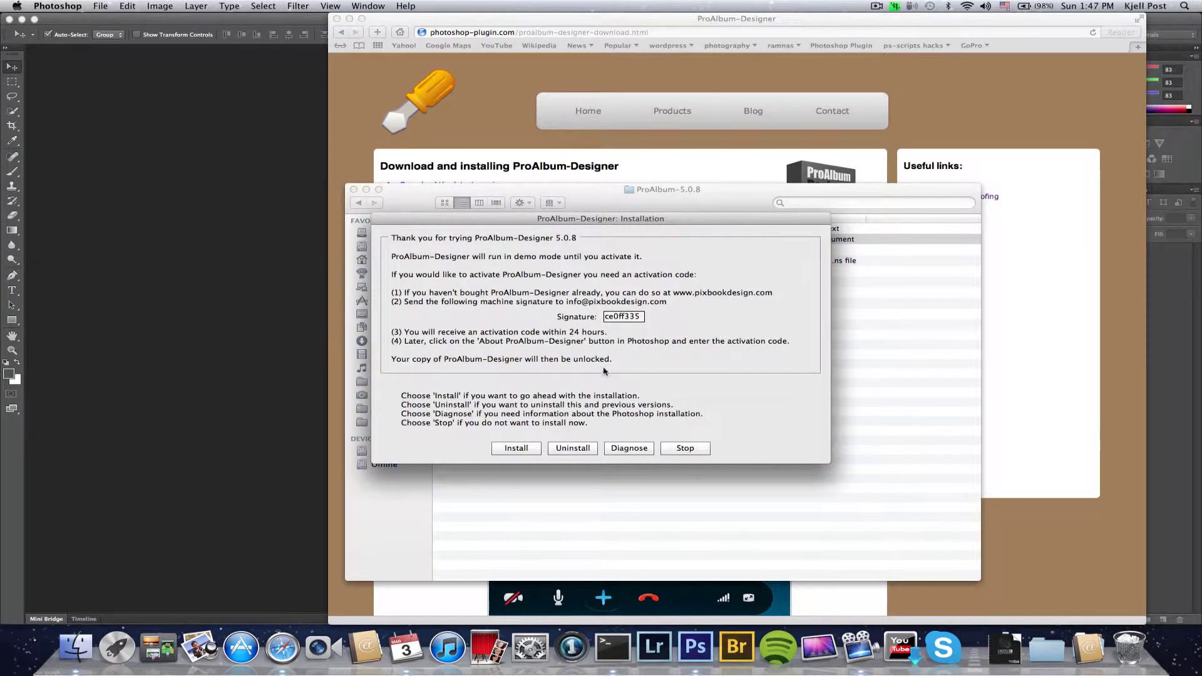
pyautogui.click(681, 448)
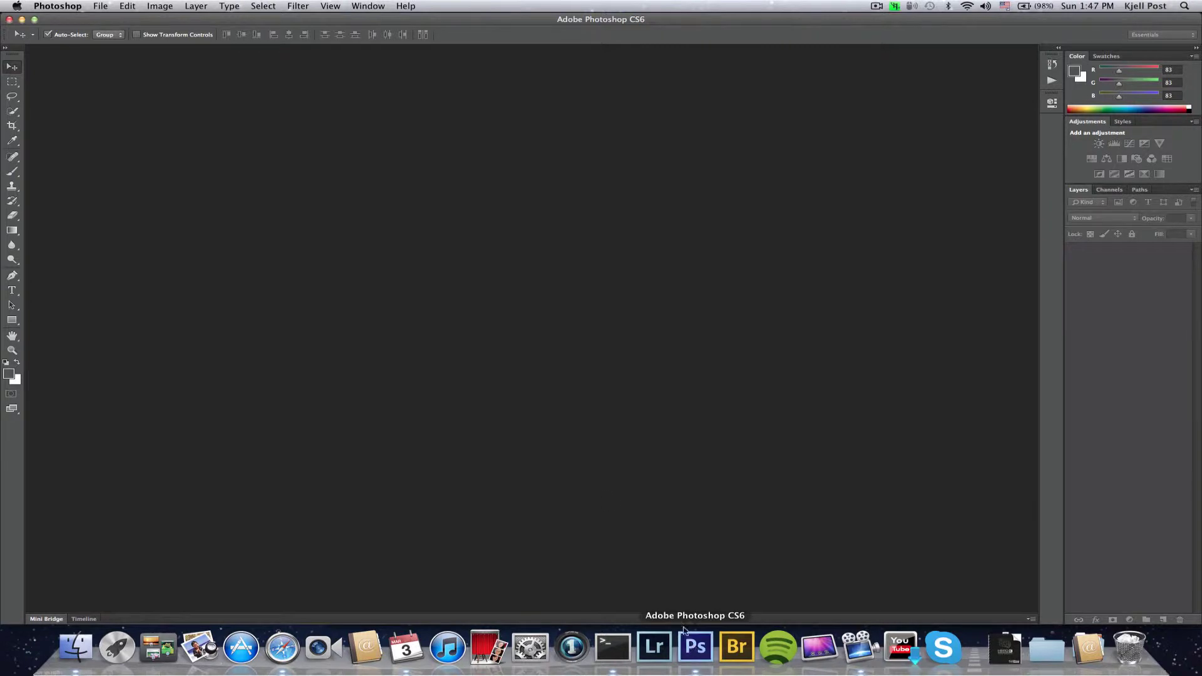
pyautogui.click(102, 8)
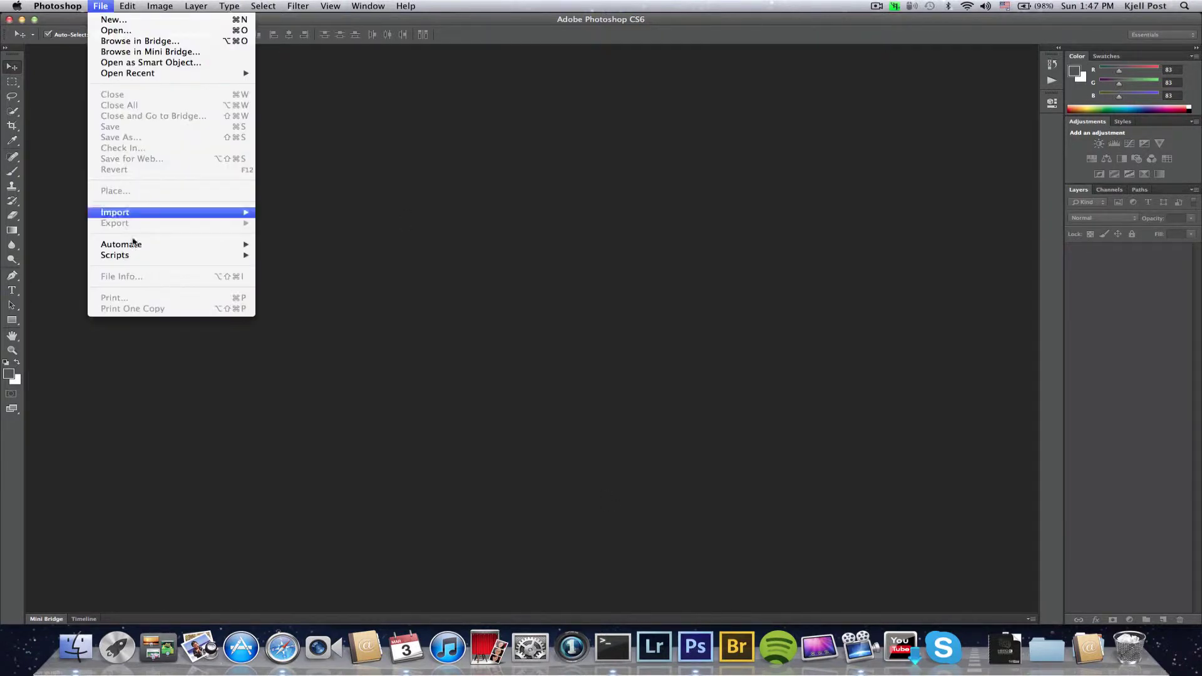
pyautogui.moveTo(135, 257)
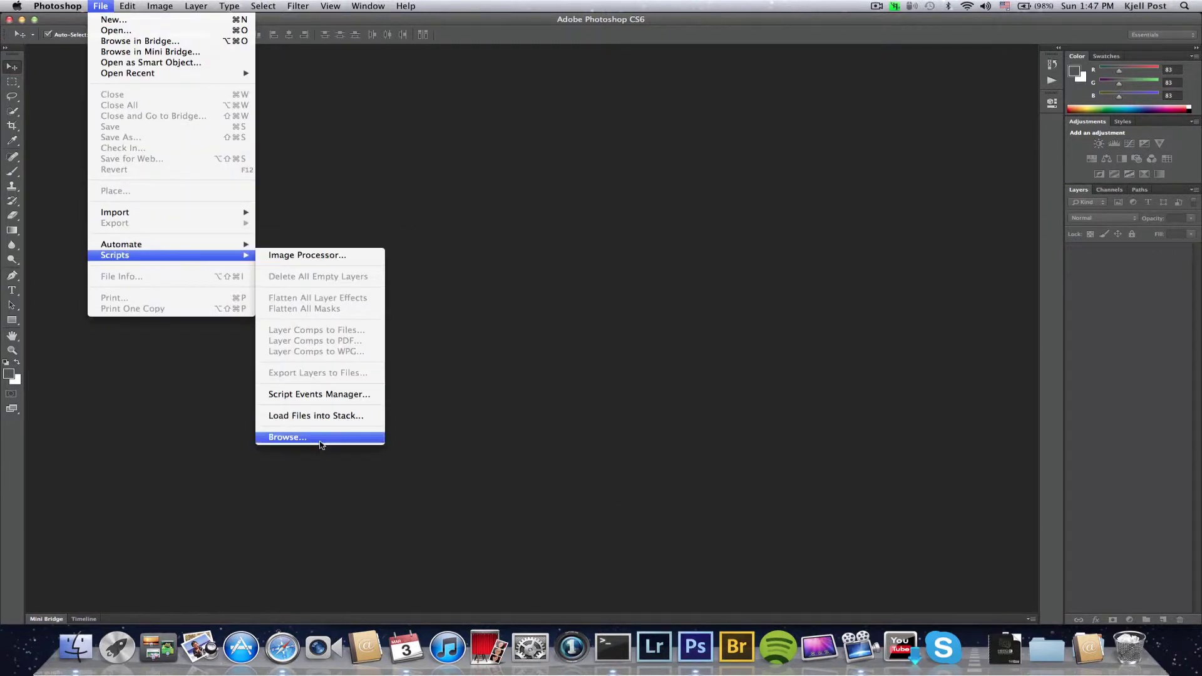
pyautogui.click(321, 438)
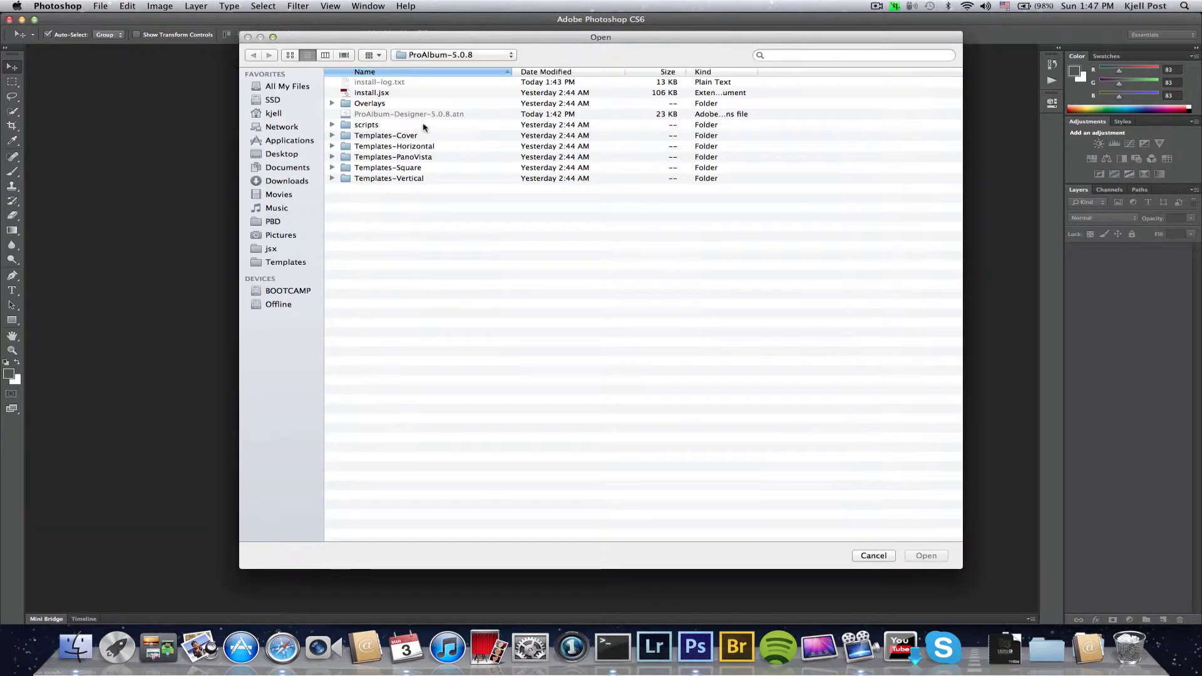
pyautogui.click(372, 94)
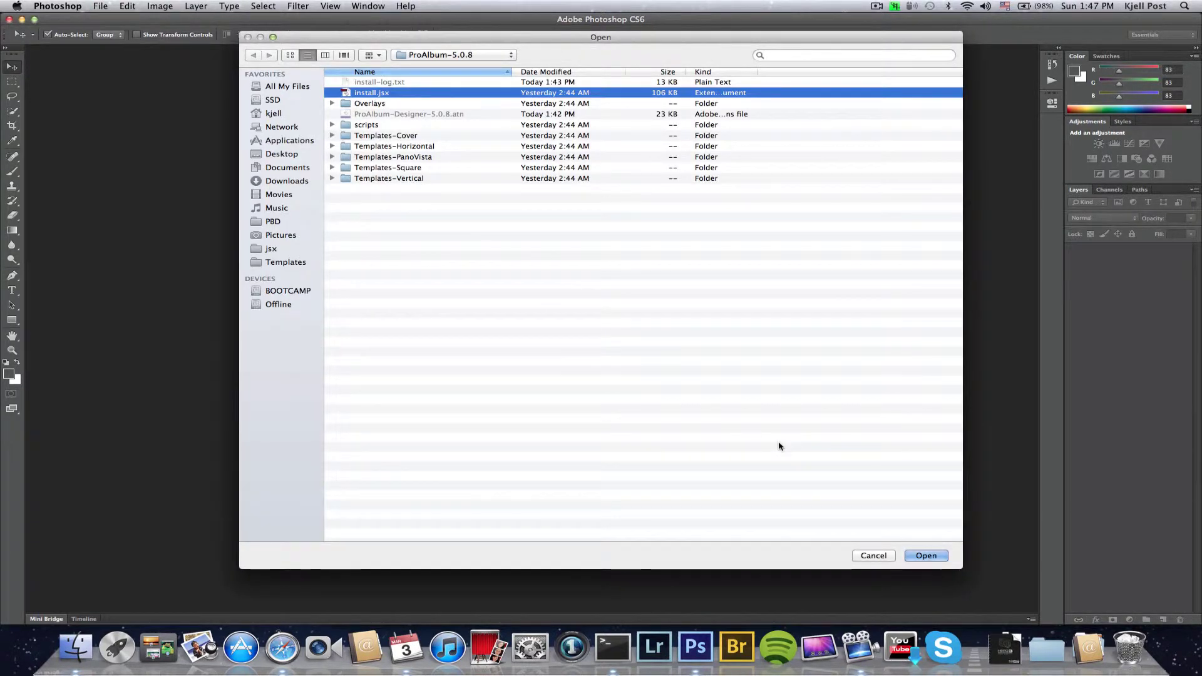
pyautogui.click(925, 556)
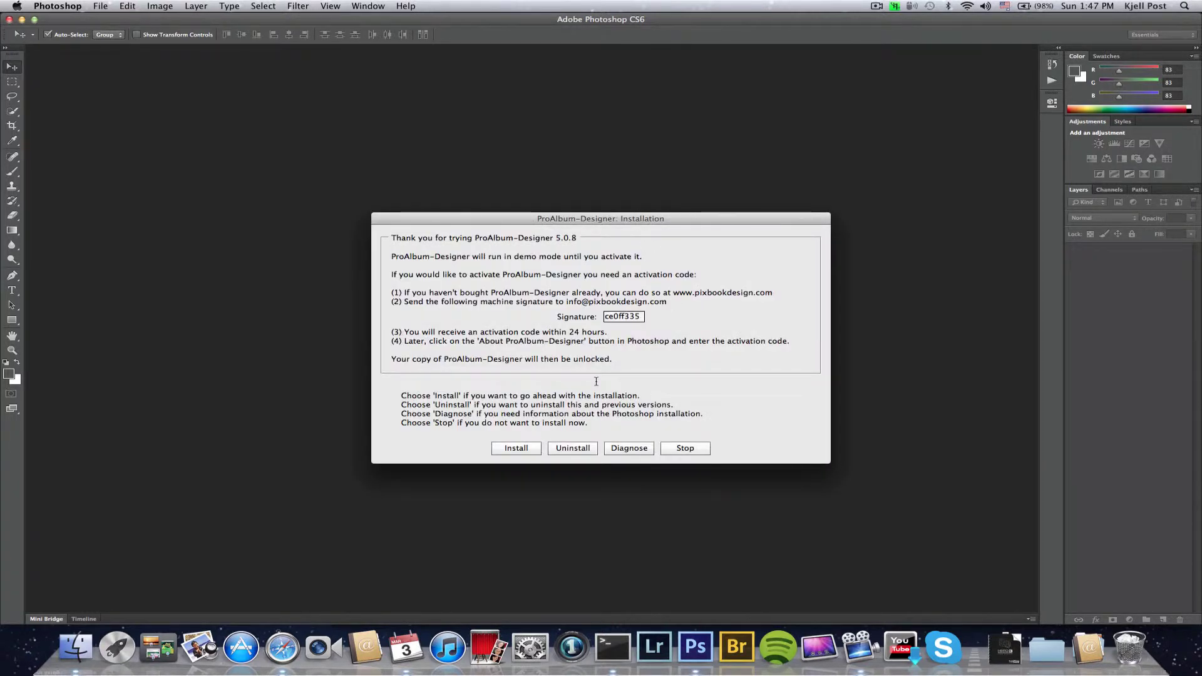
# Install ProAlbum-Designer 5.0.8, keep 'Load the action file now' checked, and confirm the Congratulations message
pyautogui.click(511, 450)
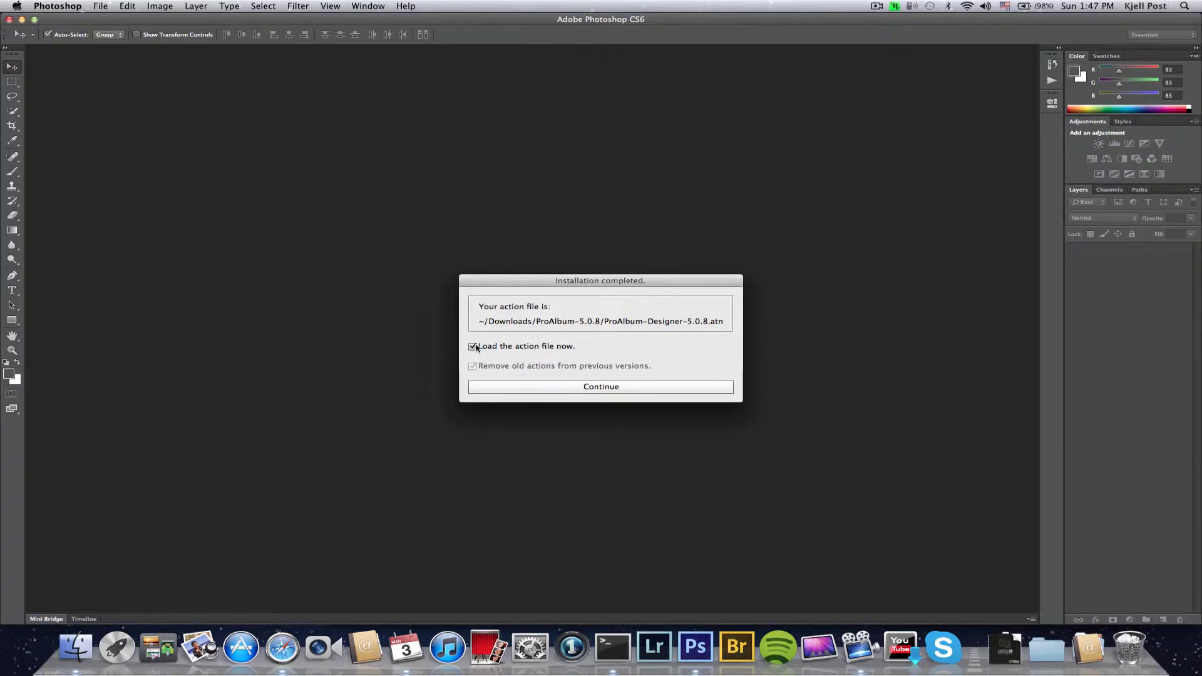
pyautogui.click(573, 388)
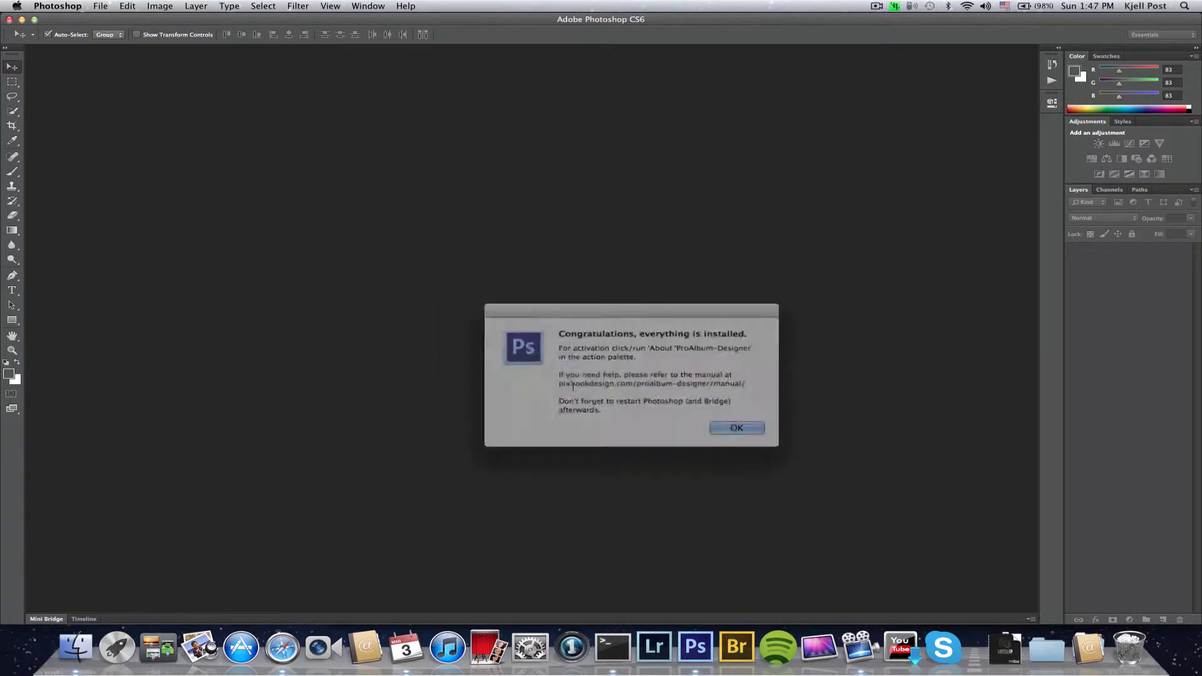
pyautogui.click(729, 423)
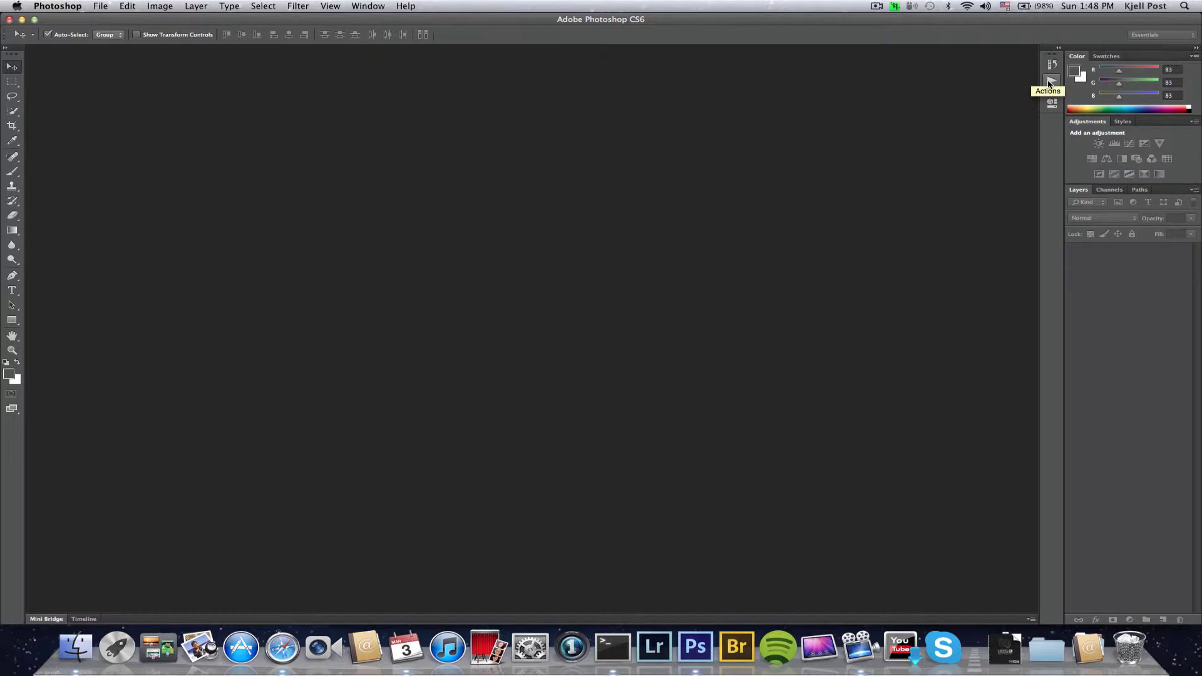
# Move the collapsed ProAlbum-Designer set above Default Actions and switch the Actions panel to Button Mode
pyautogui.click(1049, 82)
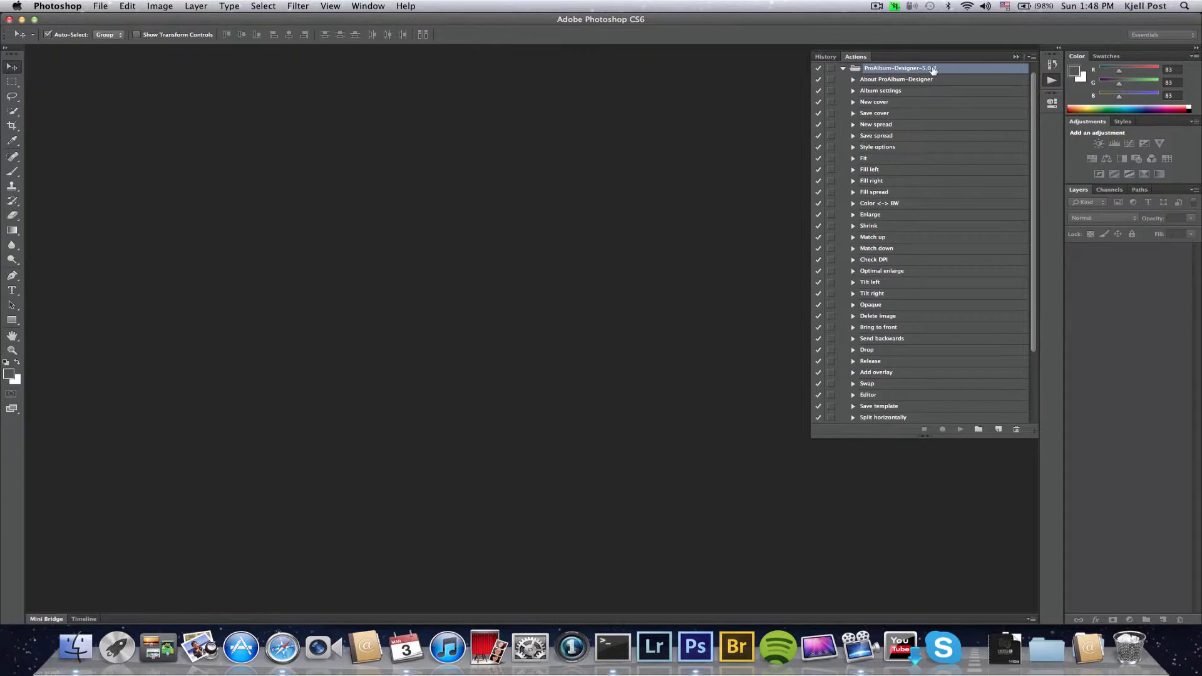
pyautogui.click(843, 68)
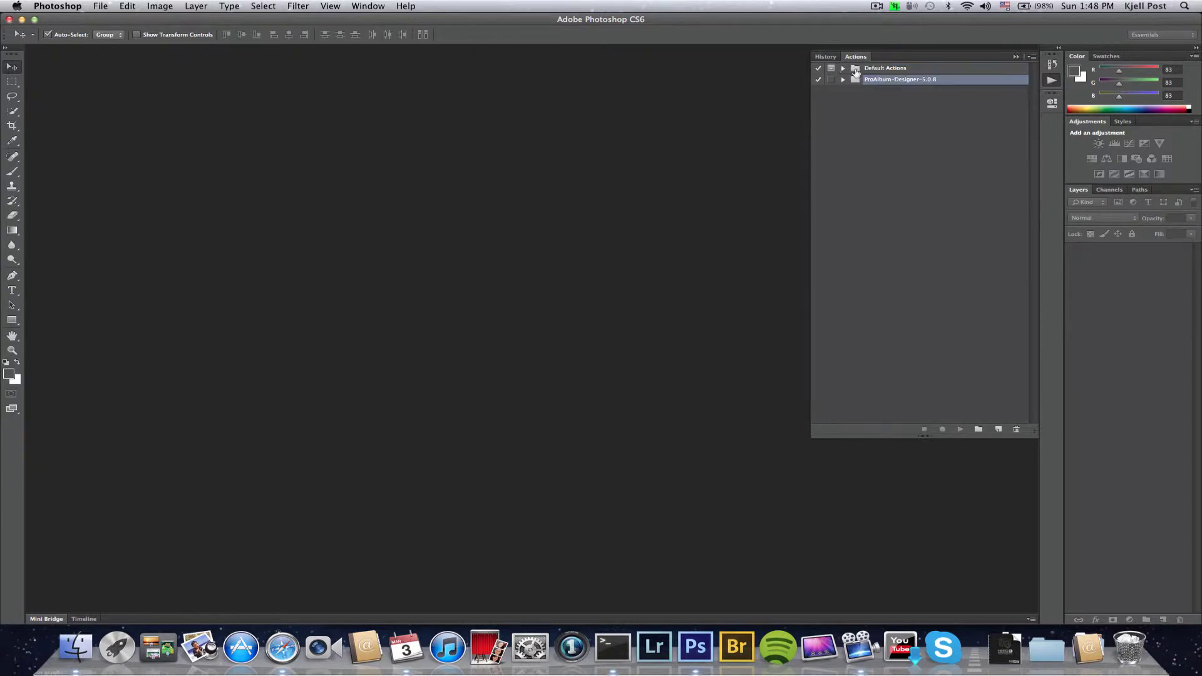
pyautogui.moveTo(880, 79); pyautogui.dragTo(879, 65)
pyautogui.click(1031, 57)
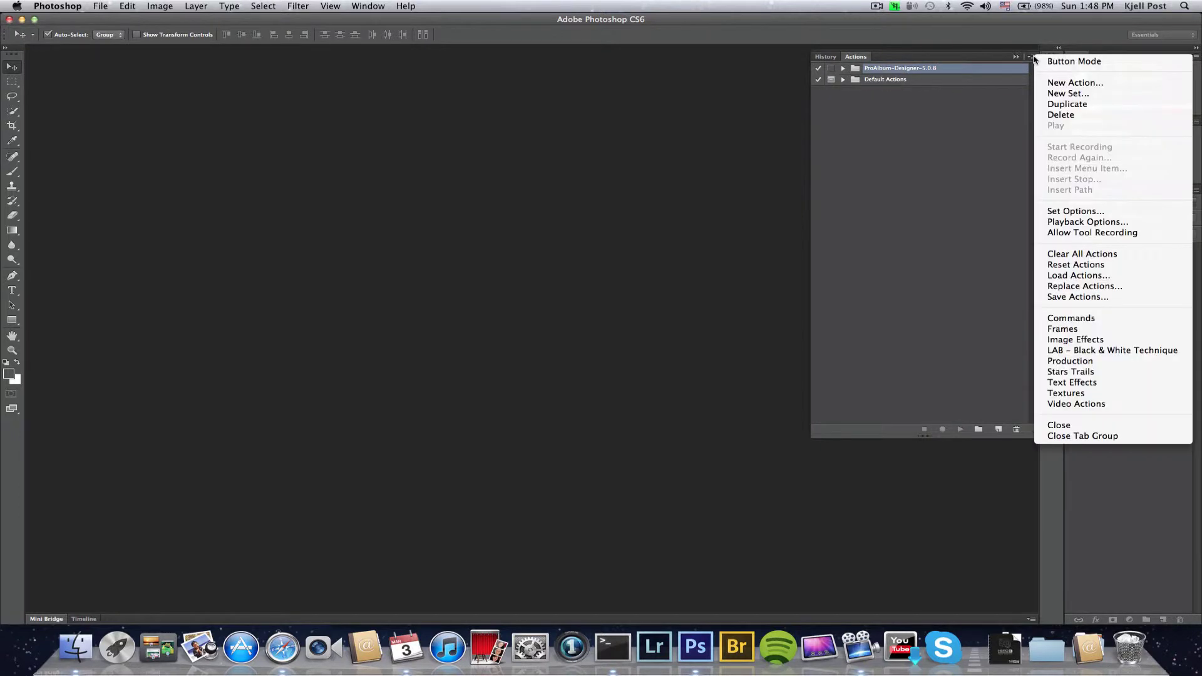
pyautogui.click(1057, 61)
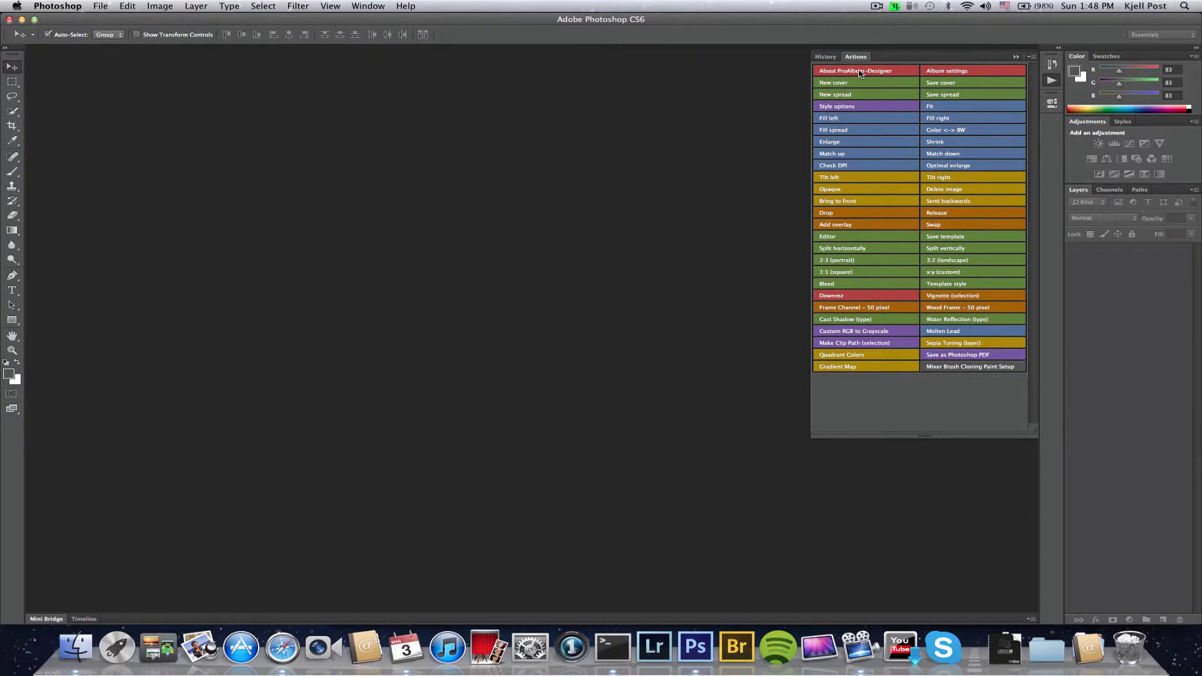
# Unlock ProAlbum-Designer from its About action by entering the activation code, then quit Photoshop
pyautogui.click(860, 72)
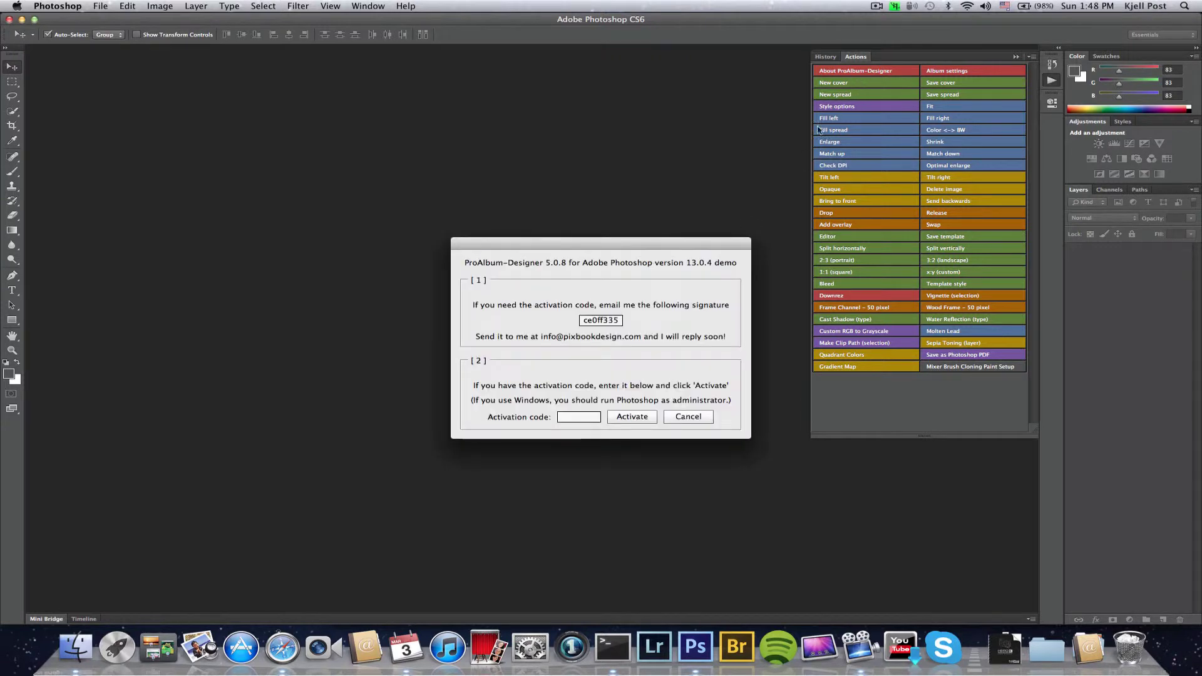
pyautogui.doubleClick(596, 319)
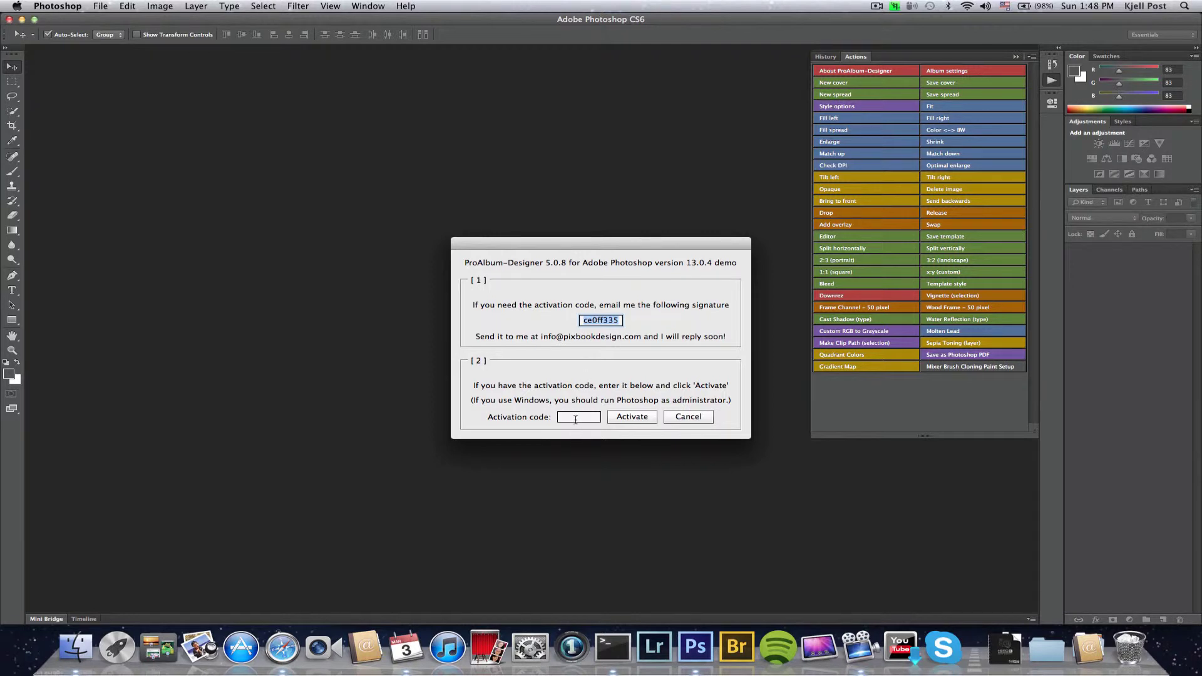
pyautogui.click(575, 417)
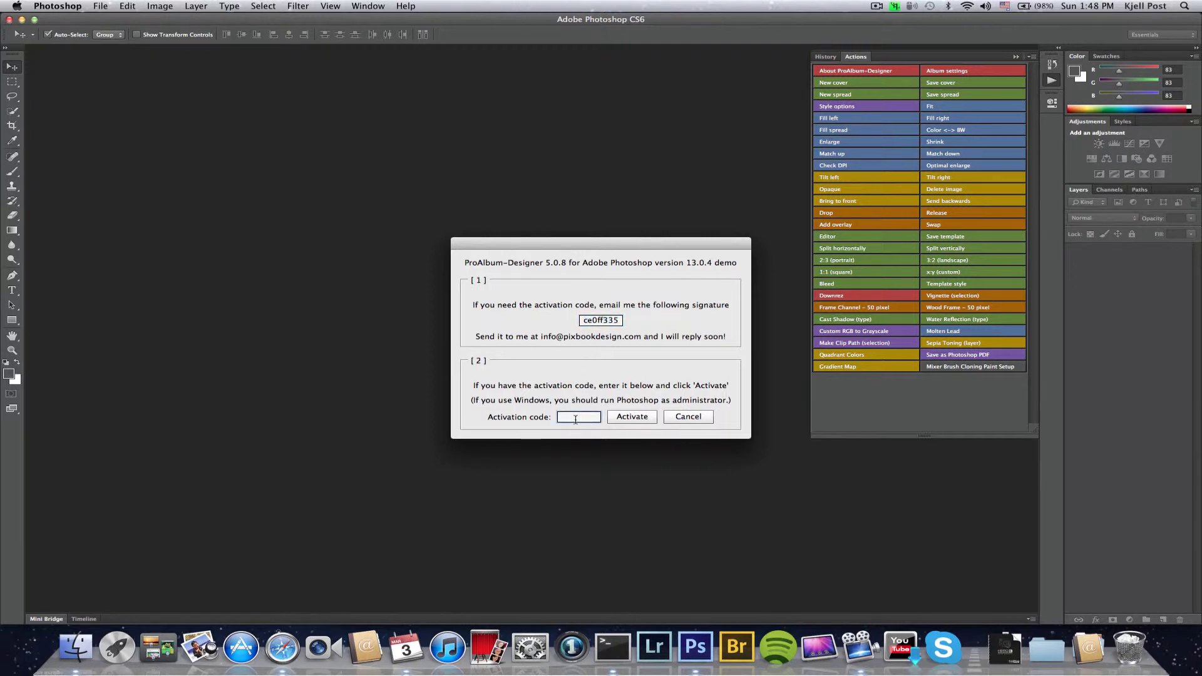
pyautogui.click(623, 420)
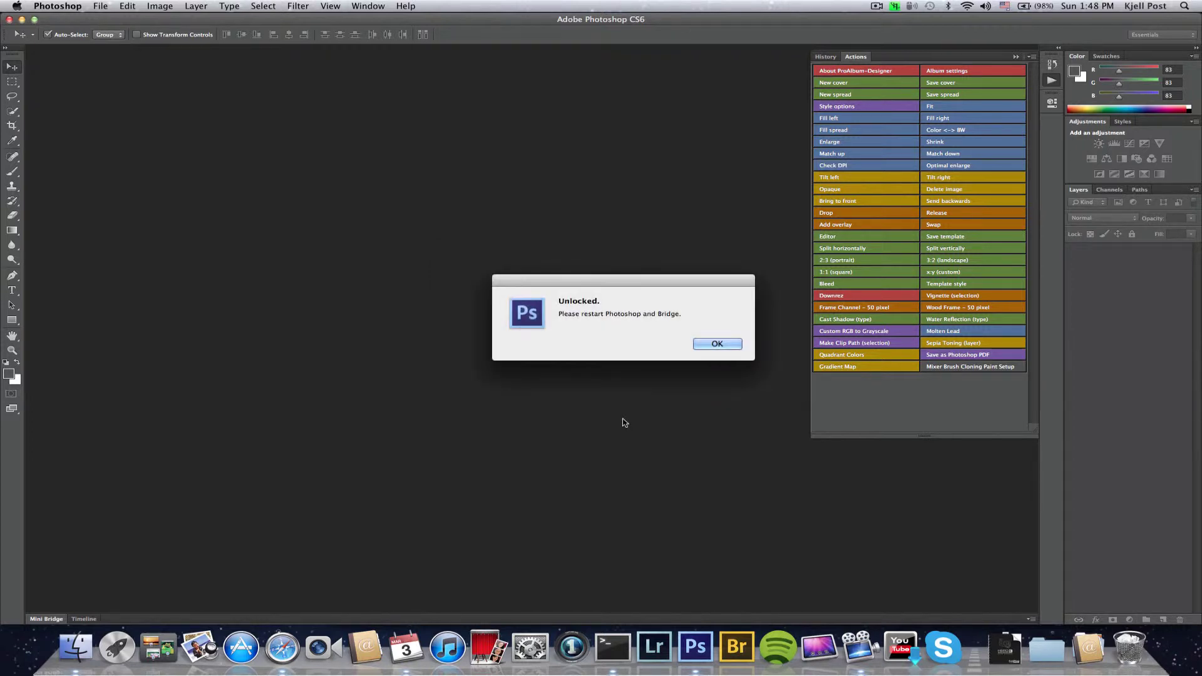
pyautogui.click(712, 346)
pyautogui.press('super+q')
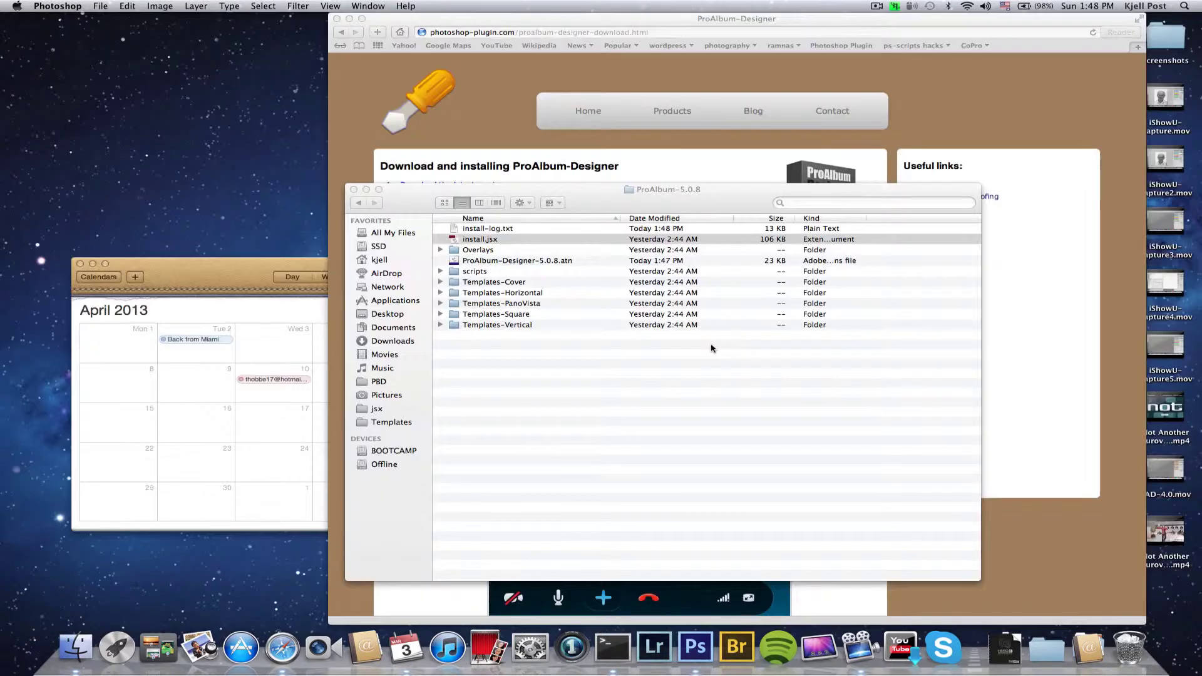
# Launch Bridge and Photoshop, collapsing Photoshop's expanded History and Actions panel along the way
pyautogui.click(728, 659)
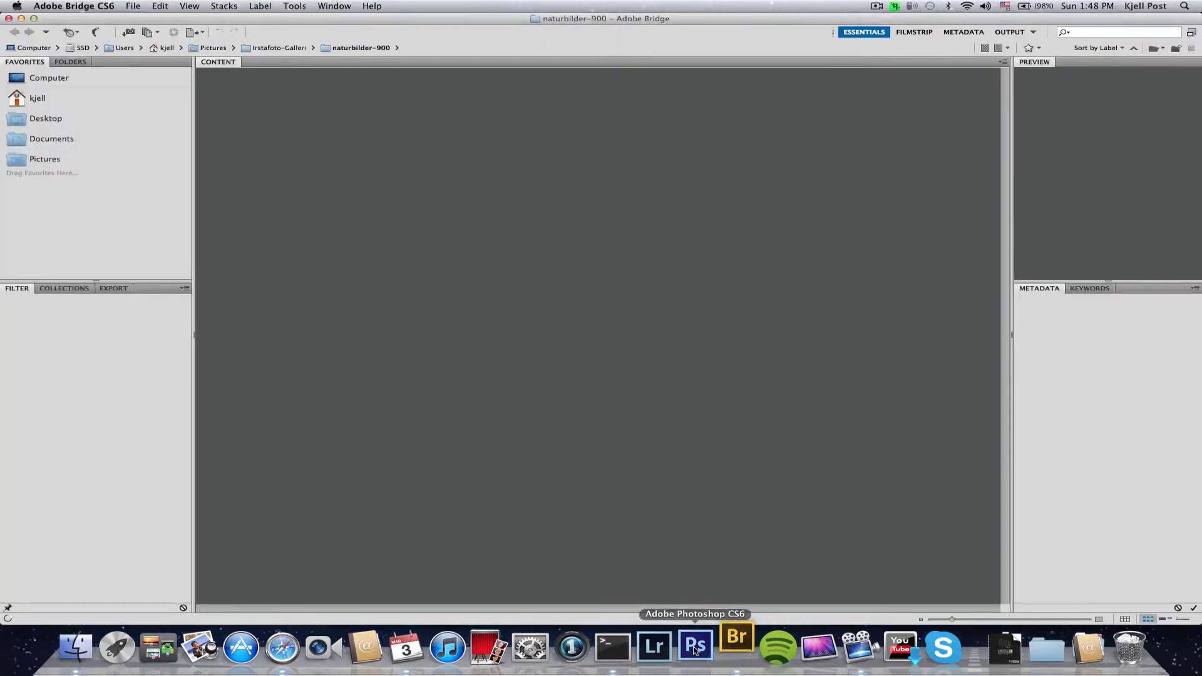
pyautogui.click(693, 651)
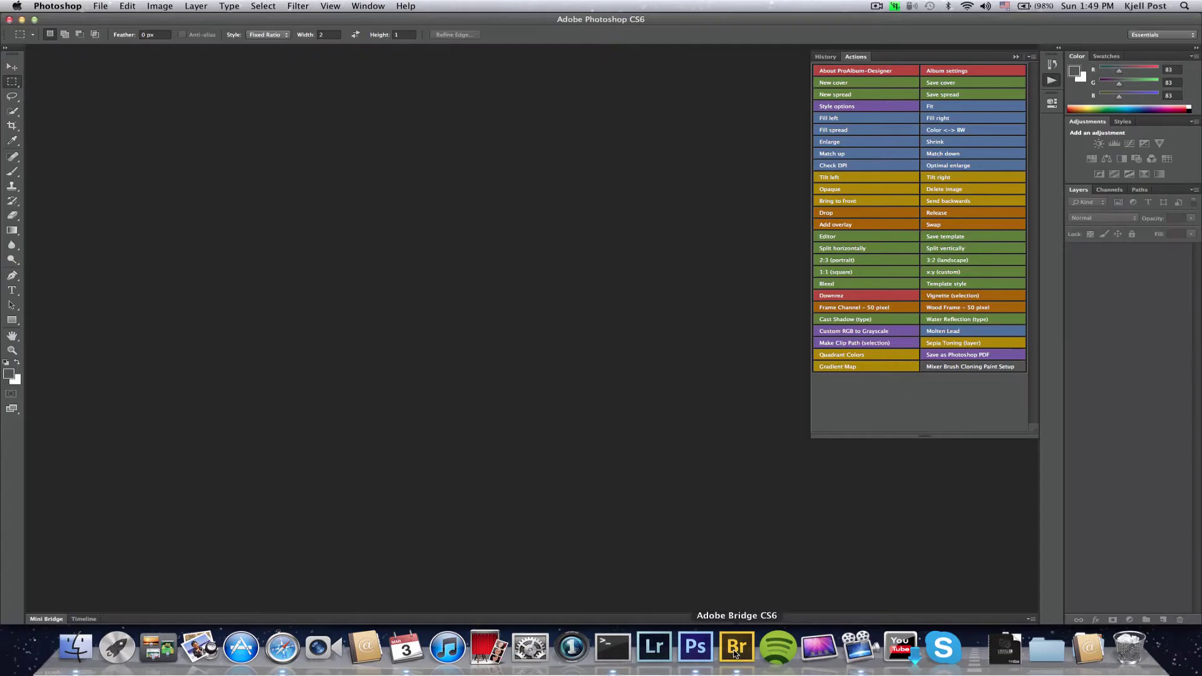
pyautogui.click(735, 653)
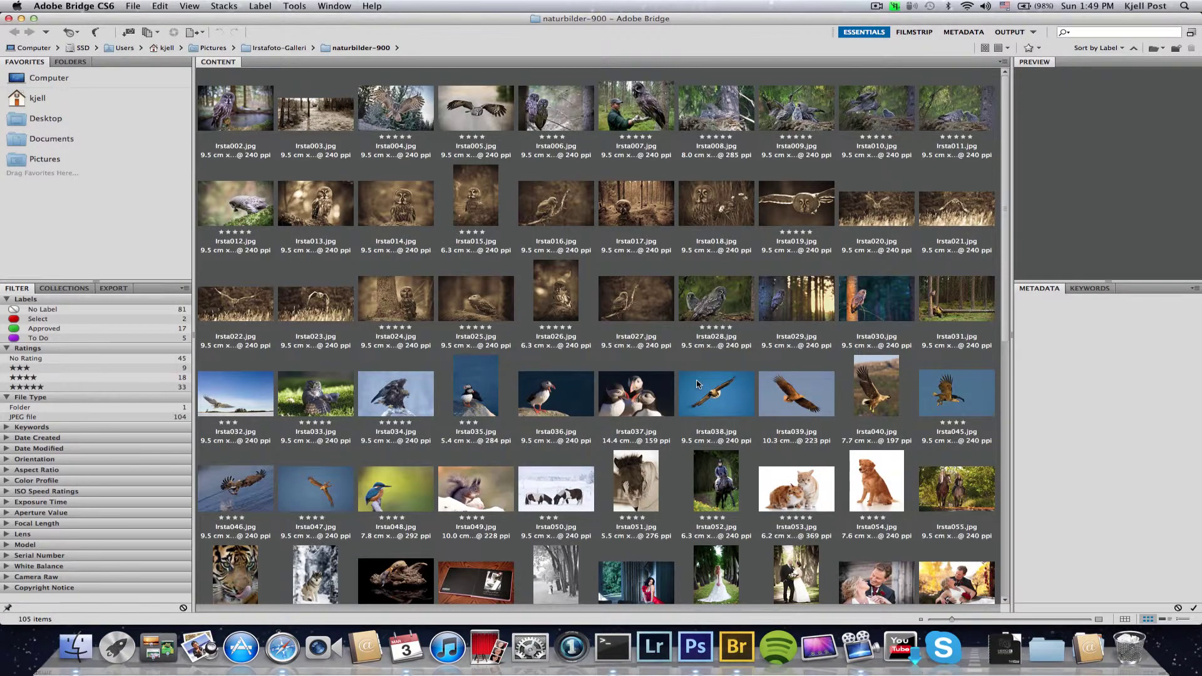
pyautogui.scroll(-8, 697, 385)
pyautogui.click(696, 649)
pyautogui.click(1015, 57)
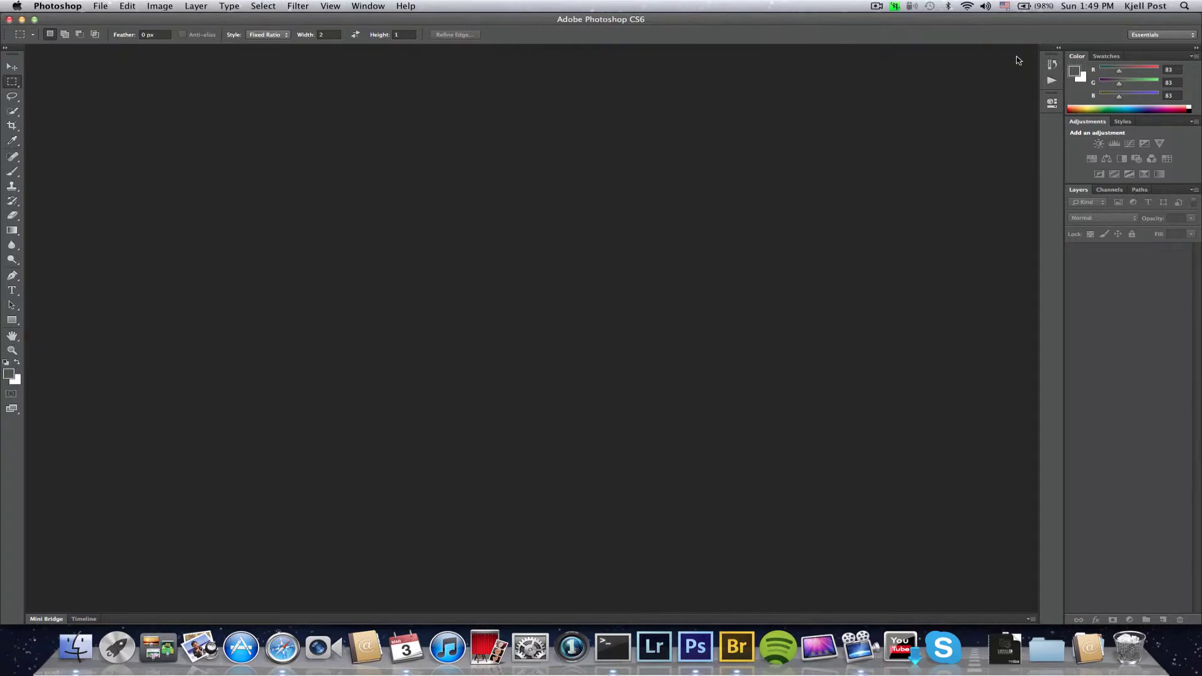
pyautogui.click(734, 646)
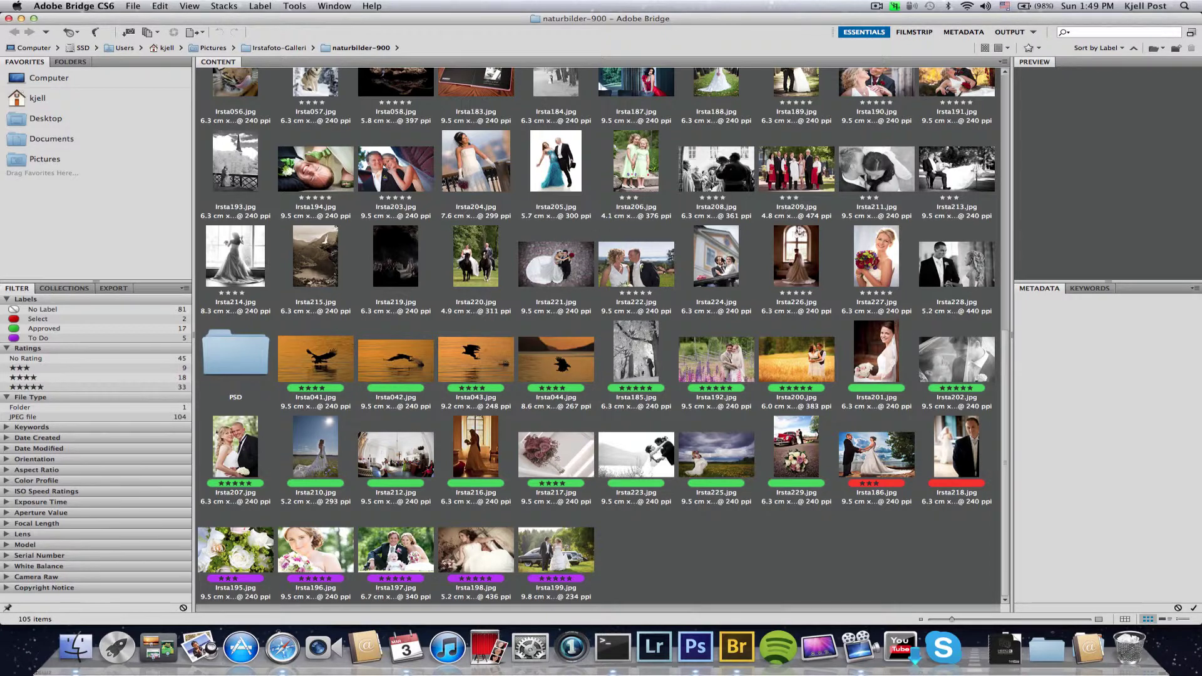
# In Bridge, run ProAlbum-Designer > Make album spread on photos Irsta224–228, cancel, and return to Photoshop
pyautogui.click(721, 261)
pyautogui.keyDown('shift'); pyautogui.click(952, 264); pyautogui.keyUp('shift')
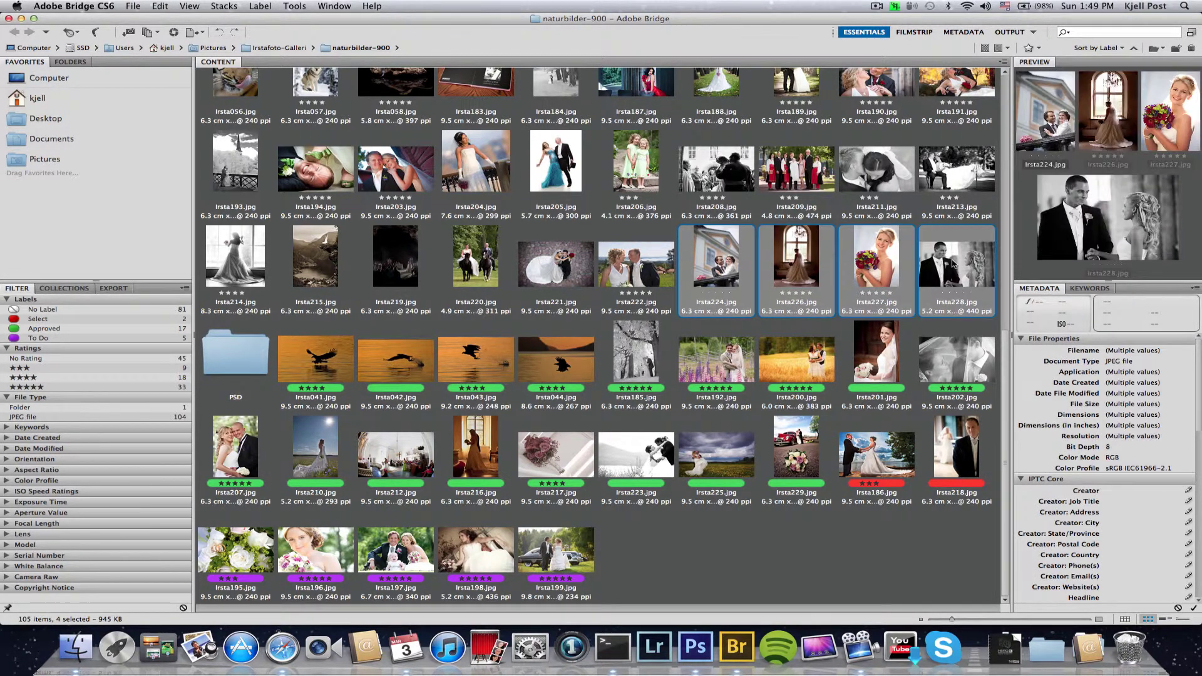
pyautogui.rightClick(953, 264)
pyautogui.moveTo(974, 268)
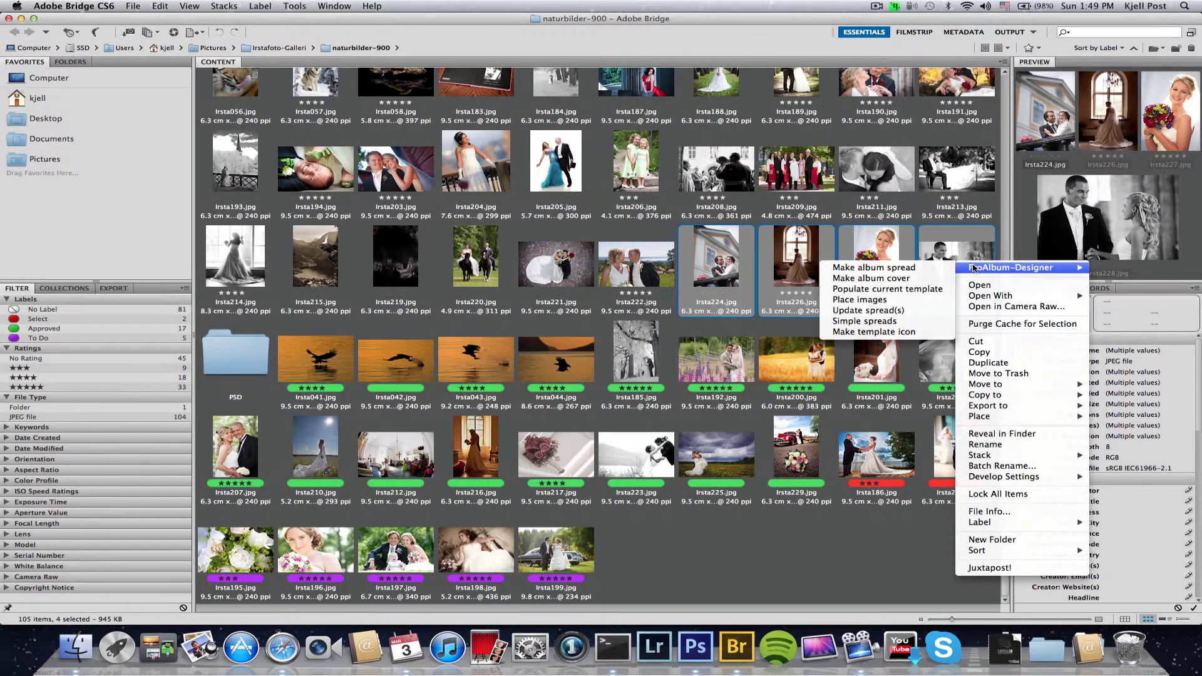
pyautogui.click(903, 267)
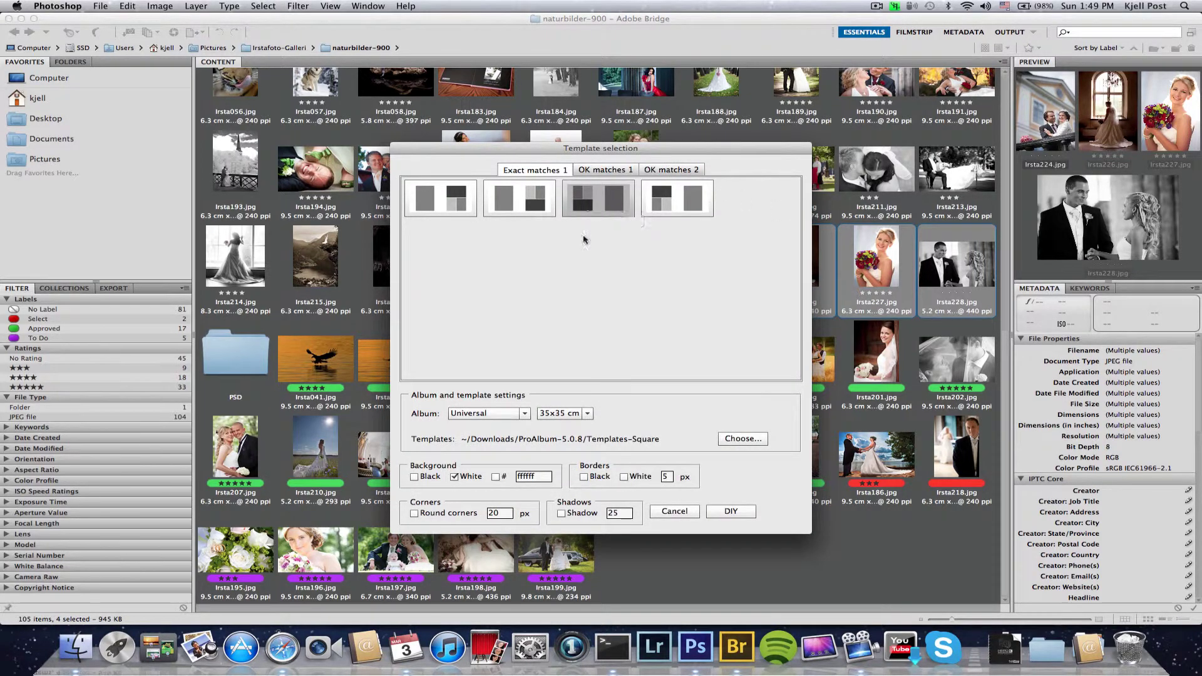
pyautogui.click(674, 511)
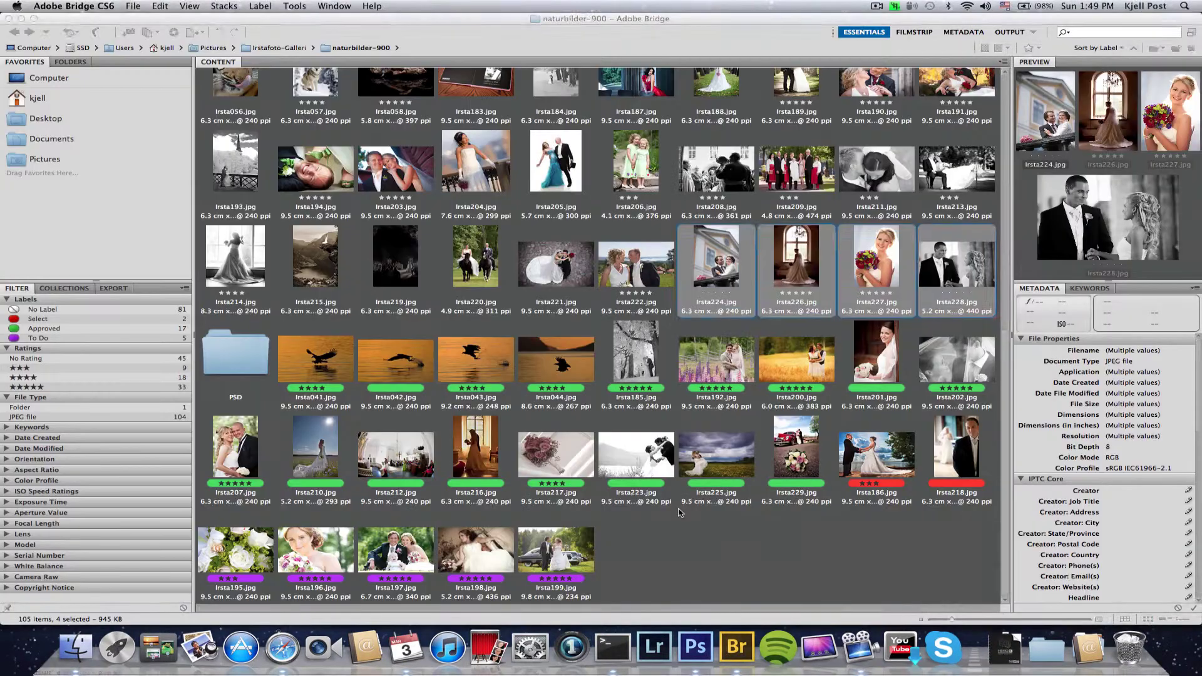
pyautogui.click(695, 651)
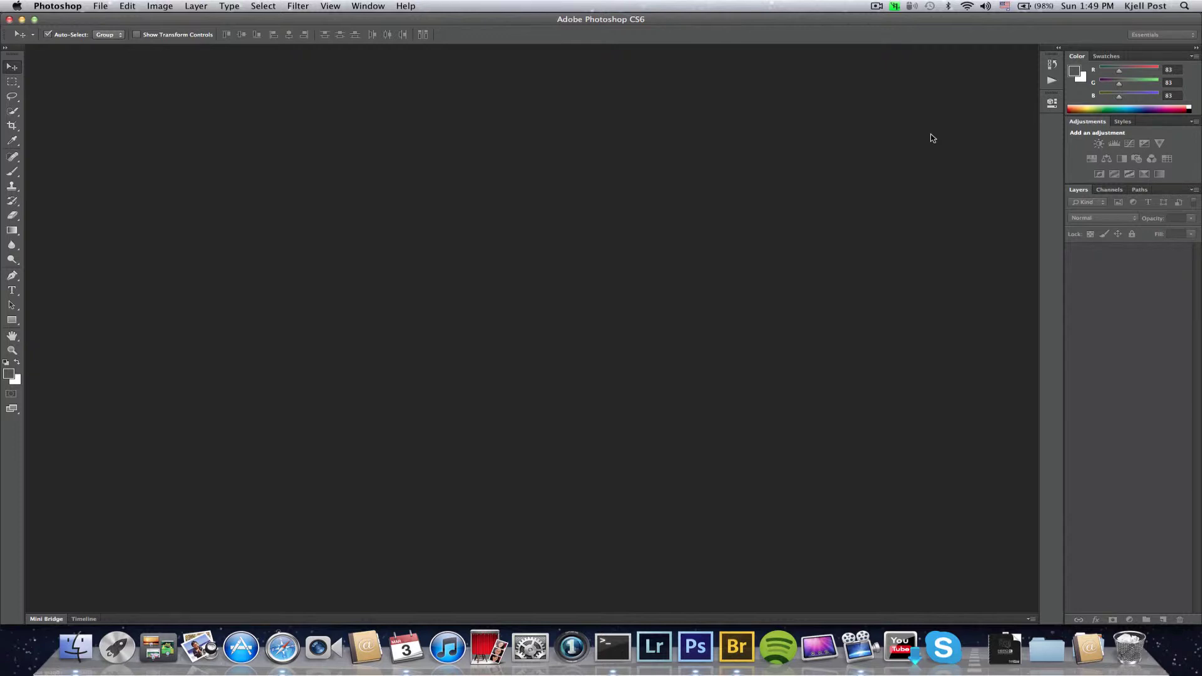
# Float the Actions and History panels, then dock Actions beside the Color/Layers column with History beneath
pyautogui.click(1052, 80)
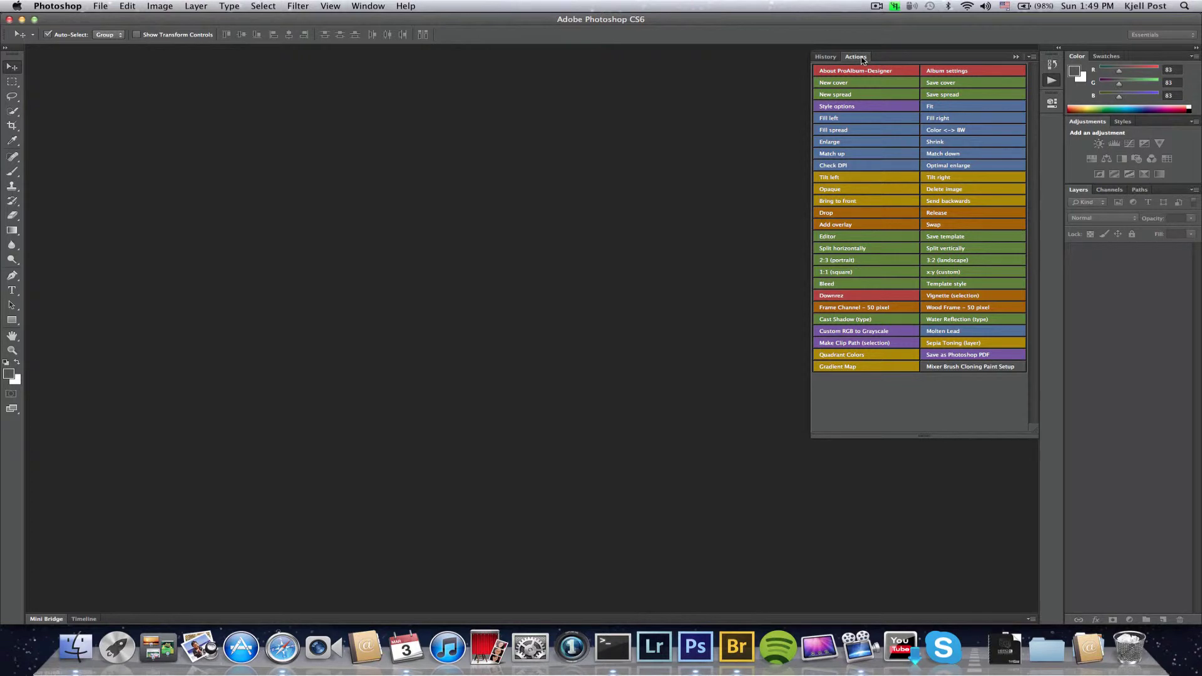
pyautogui.moveTo(862, 59); pyautogui.dragTo(236, 106)
pyautogui.moveTo(827, 59); pyautogui.dragTo(494, 101)
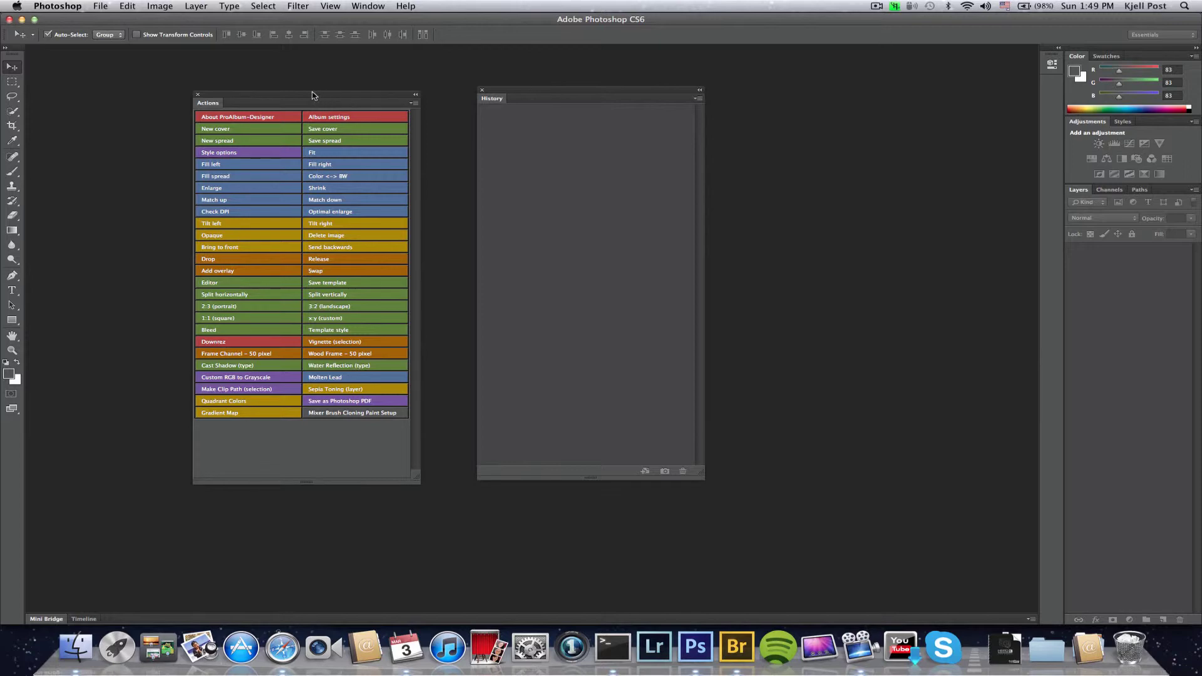
pyautogui.moveTo(212, 106); pyautogui.dragTo(371, 111)
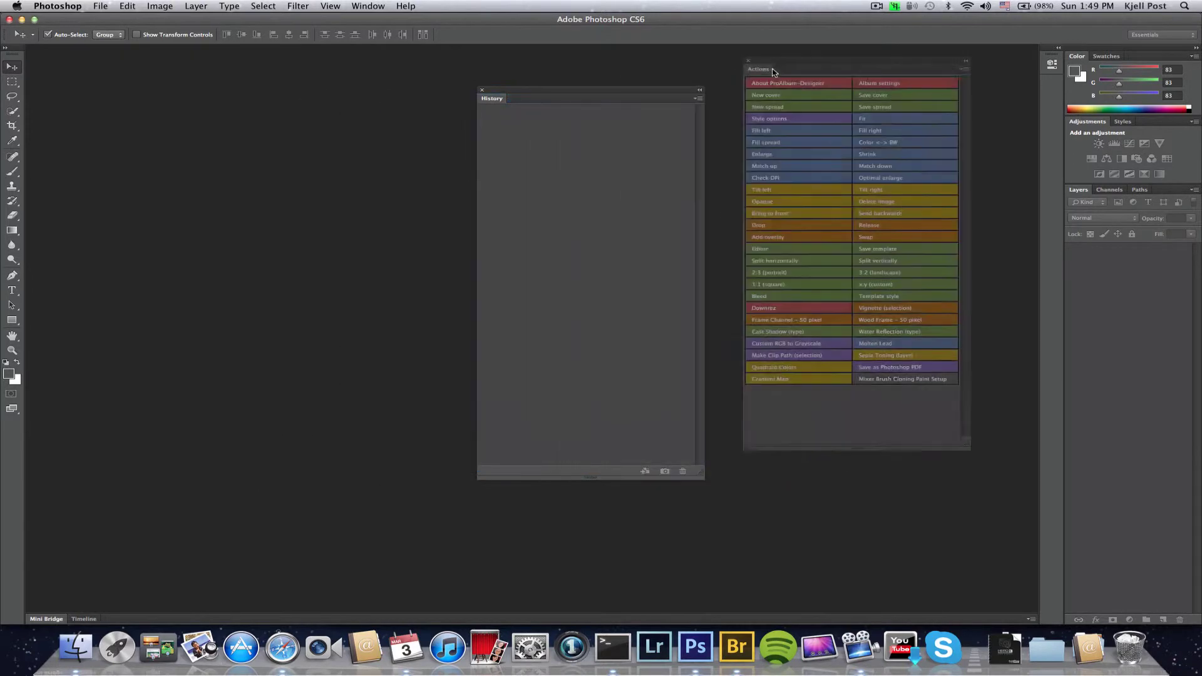
pyautogui.moveTo(774, 72); pyautogui.dragTo(1065, 83)
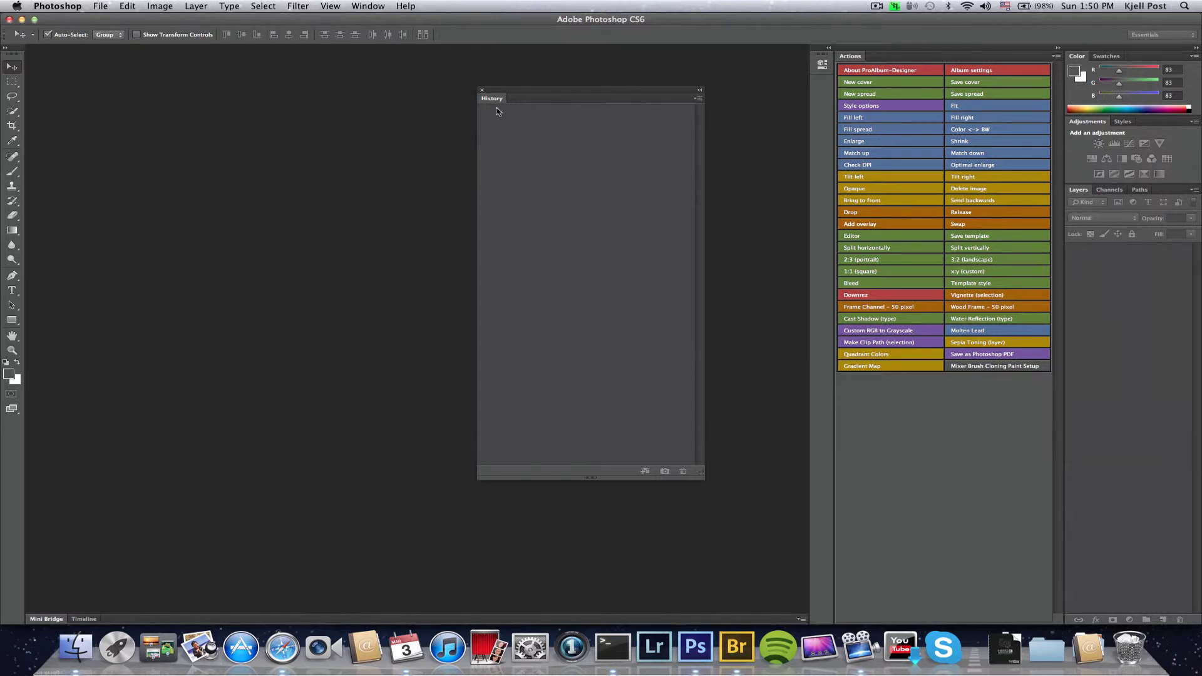
pyautogui.moveTo(492, 101); pyautogui.dragTo(886, 623)
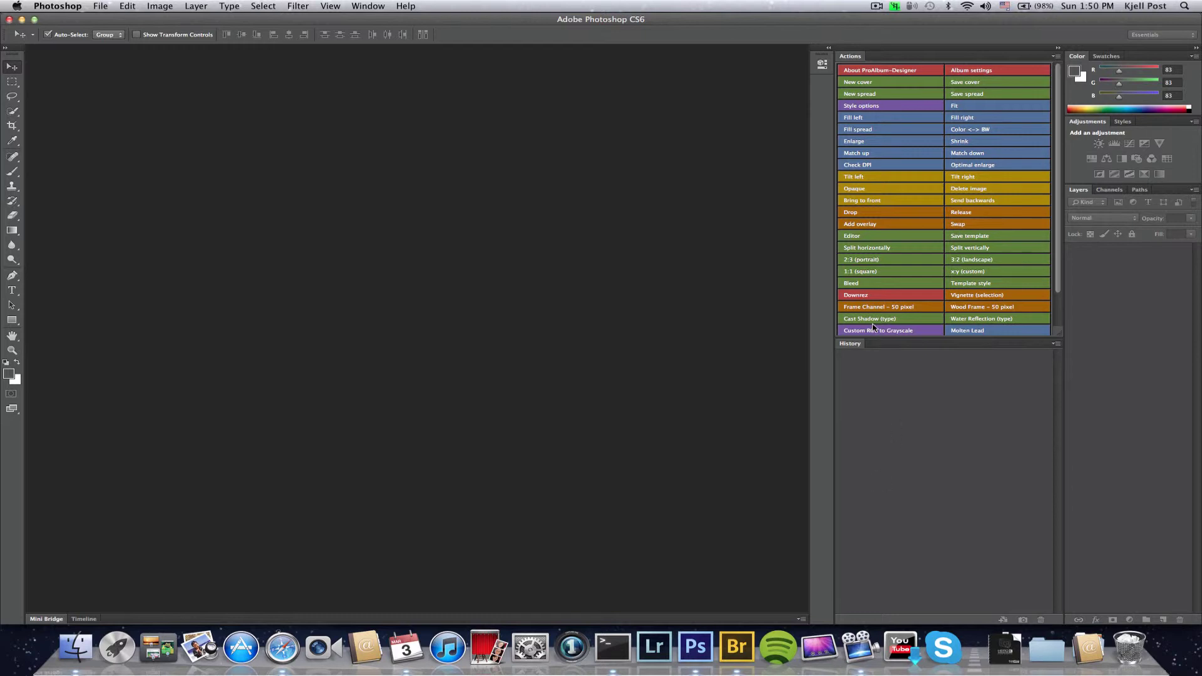
# Close the Properties panel with Close Tab Group
pyautogui.click(828, 48)
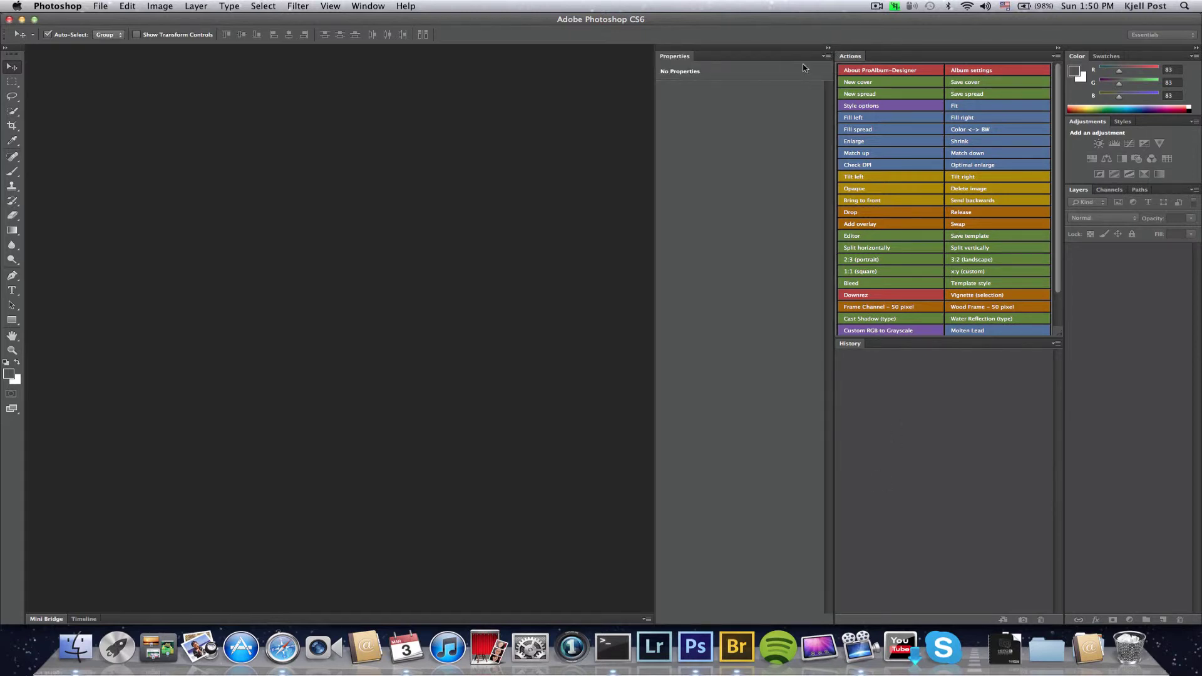
pyautogui.rightClick(829, 58)
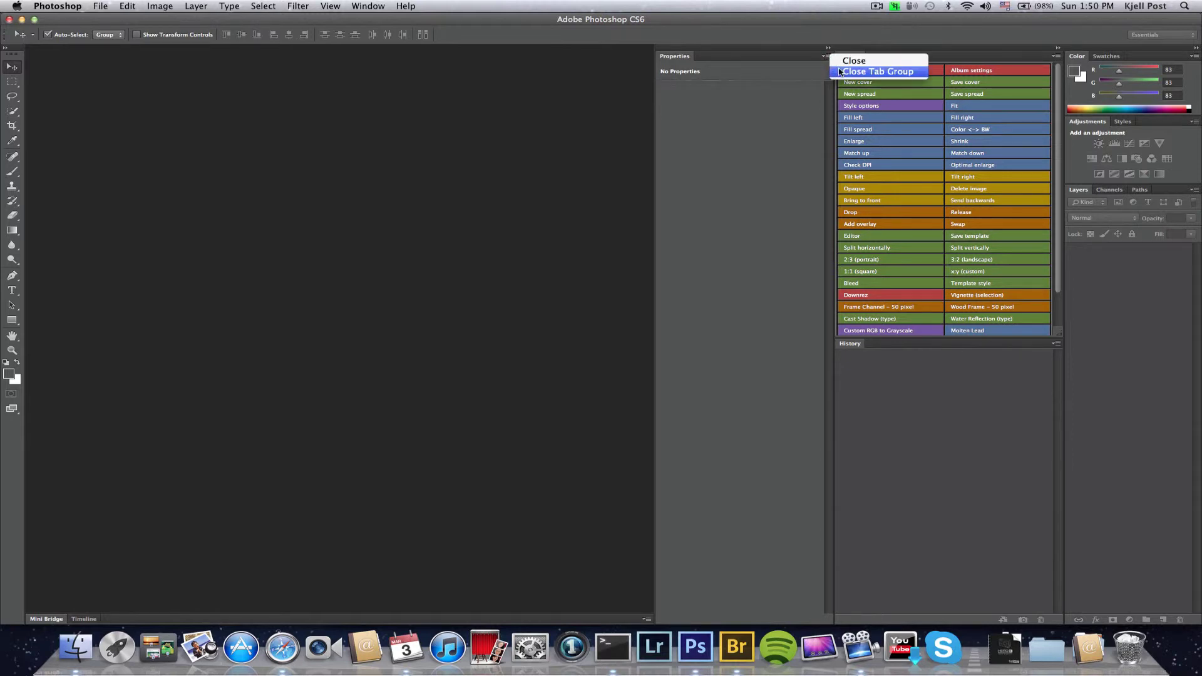
pyautogui.click(876, 71)
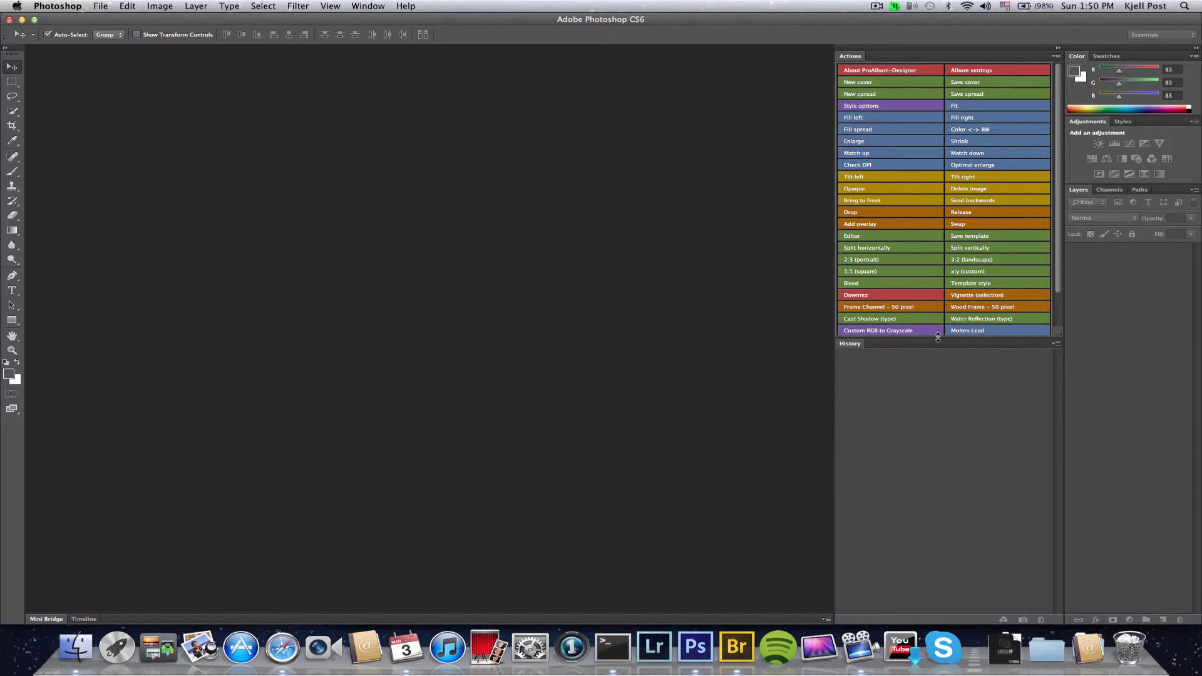
# Drag the Actions/History divider up, then create a new spread with the 'New spread' action button
pyautogui.moveTo(938, 337); pyautogui.dragTo(937, 301)
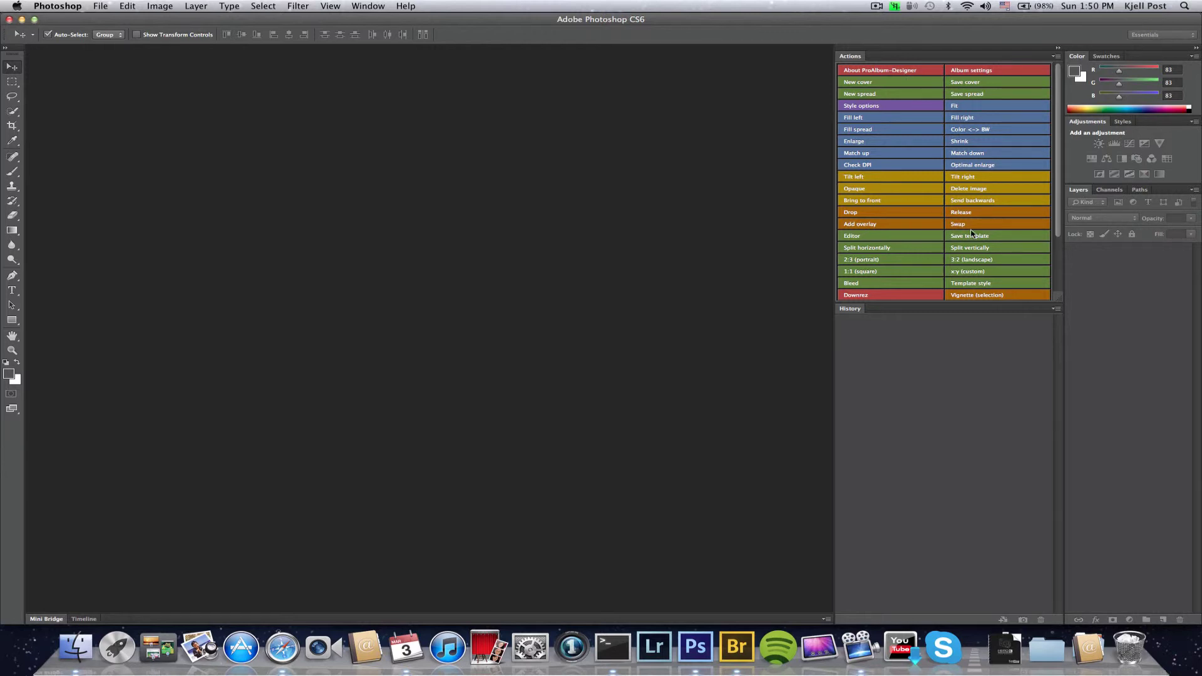
pyautogui.click(882, 94)
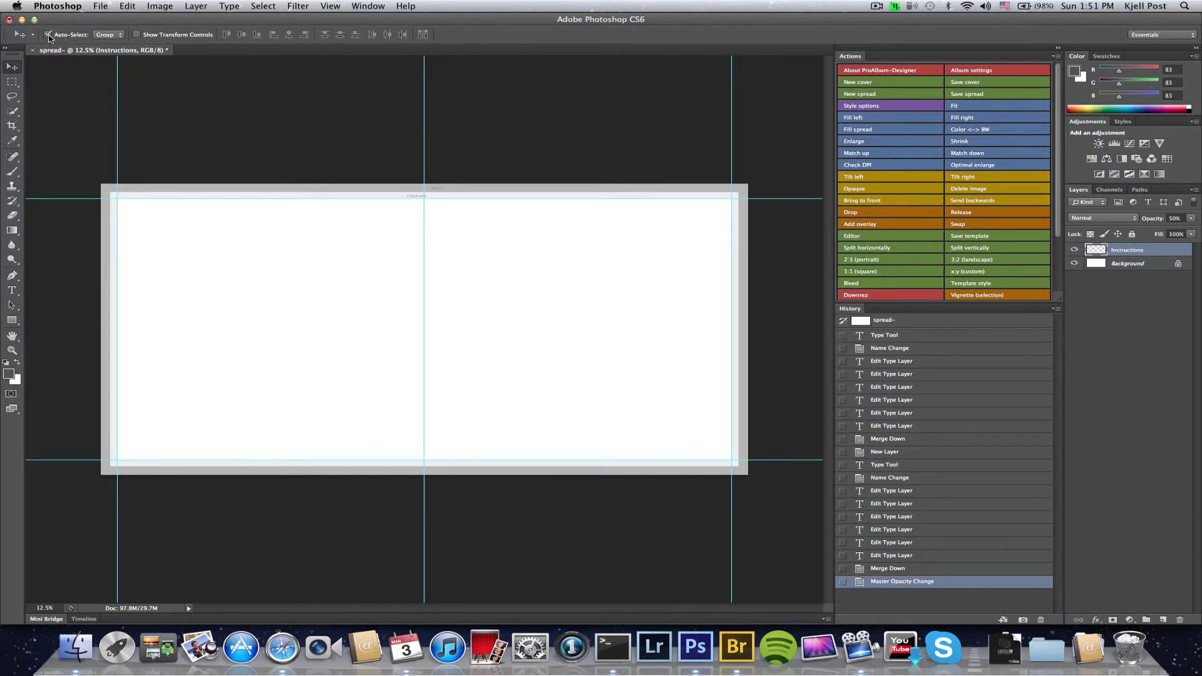
# Enable Smart Guides under View > Show
pyautogui.click(329, 6)
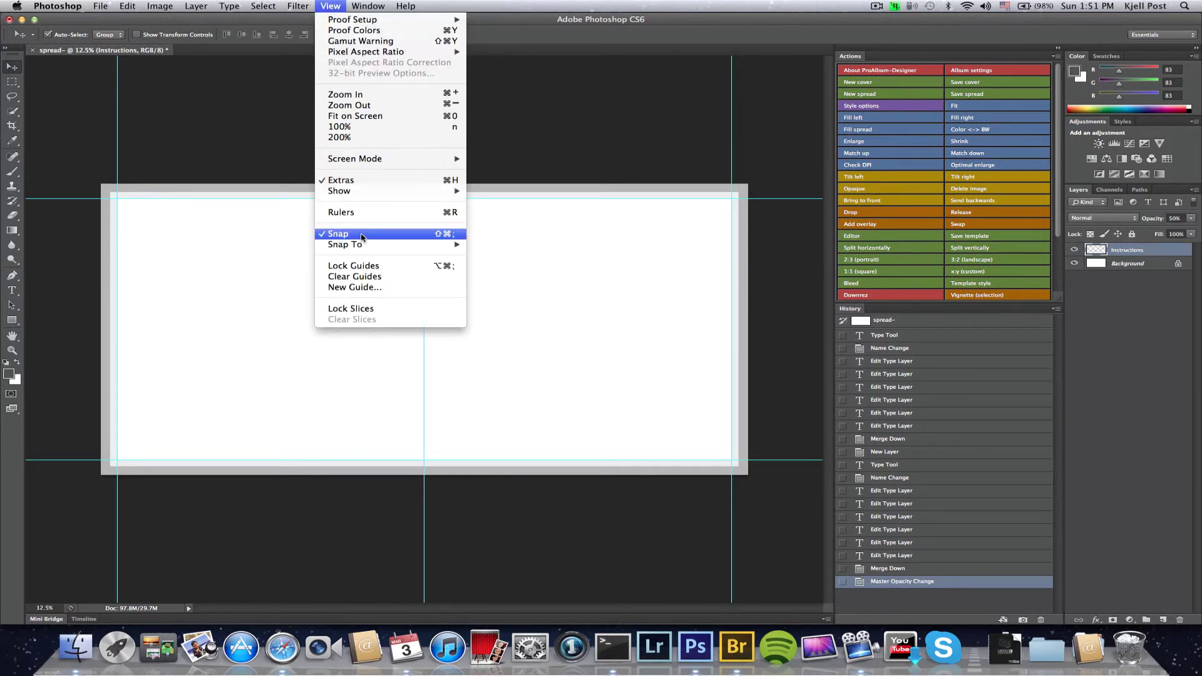
pyautogui.moveTo(363, 192)
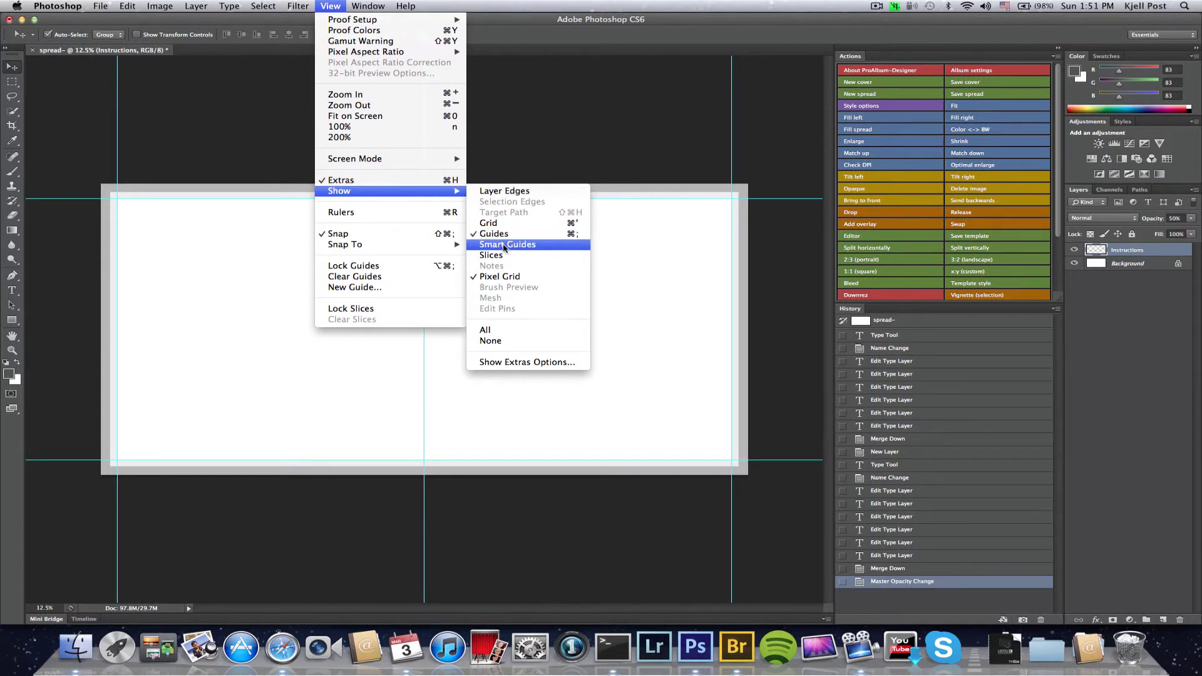
pyautogui.click(505, 245)
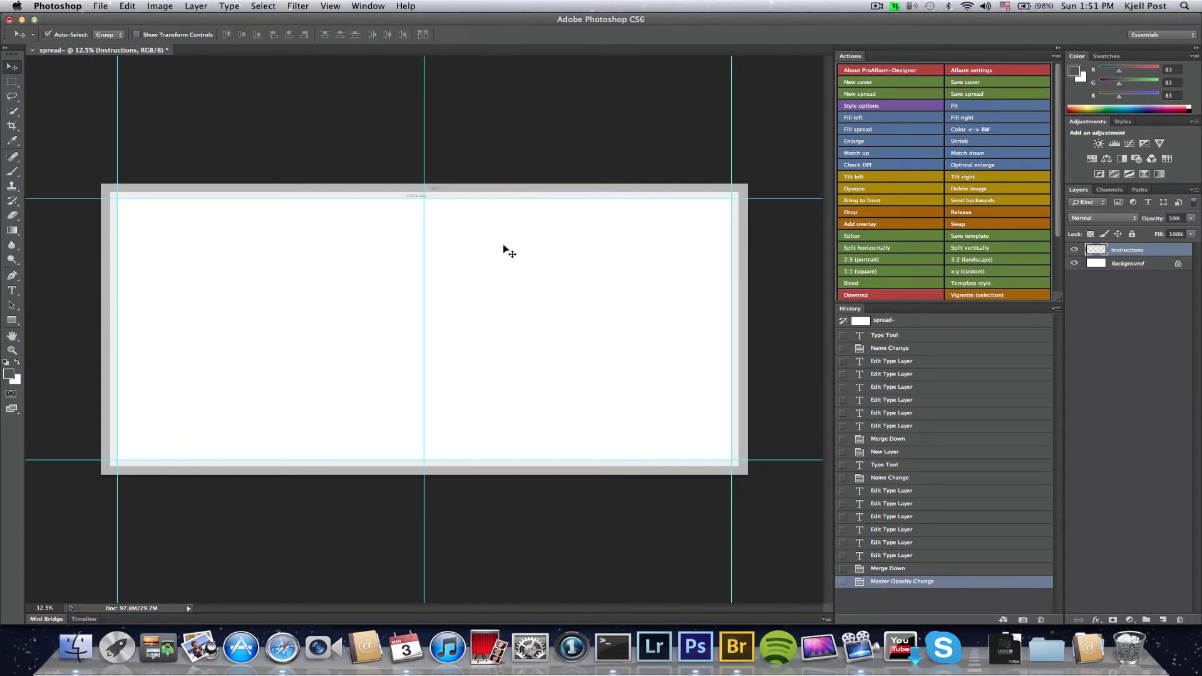